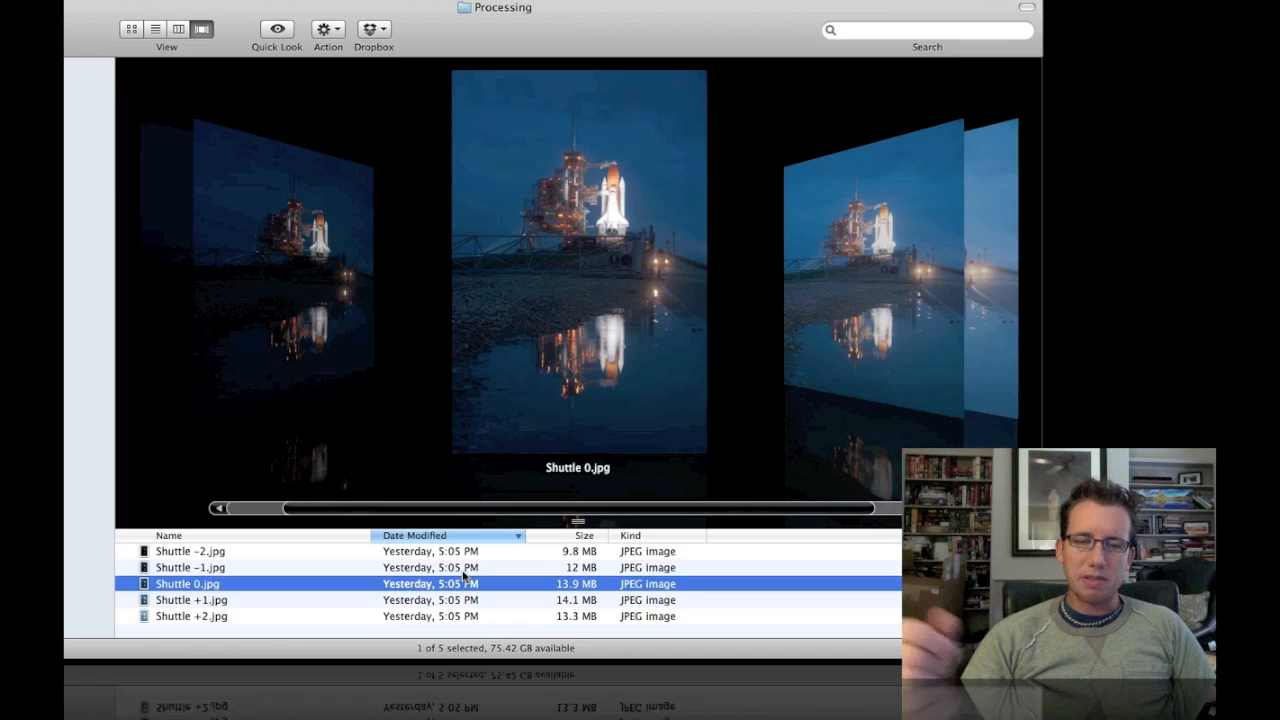
Preview each of the five Shuttle exposures in the Processing folder, from -2 to +2, and return to Shuttle 0.jpg
left_click(440, 553)
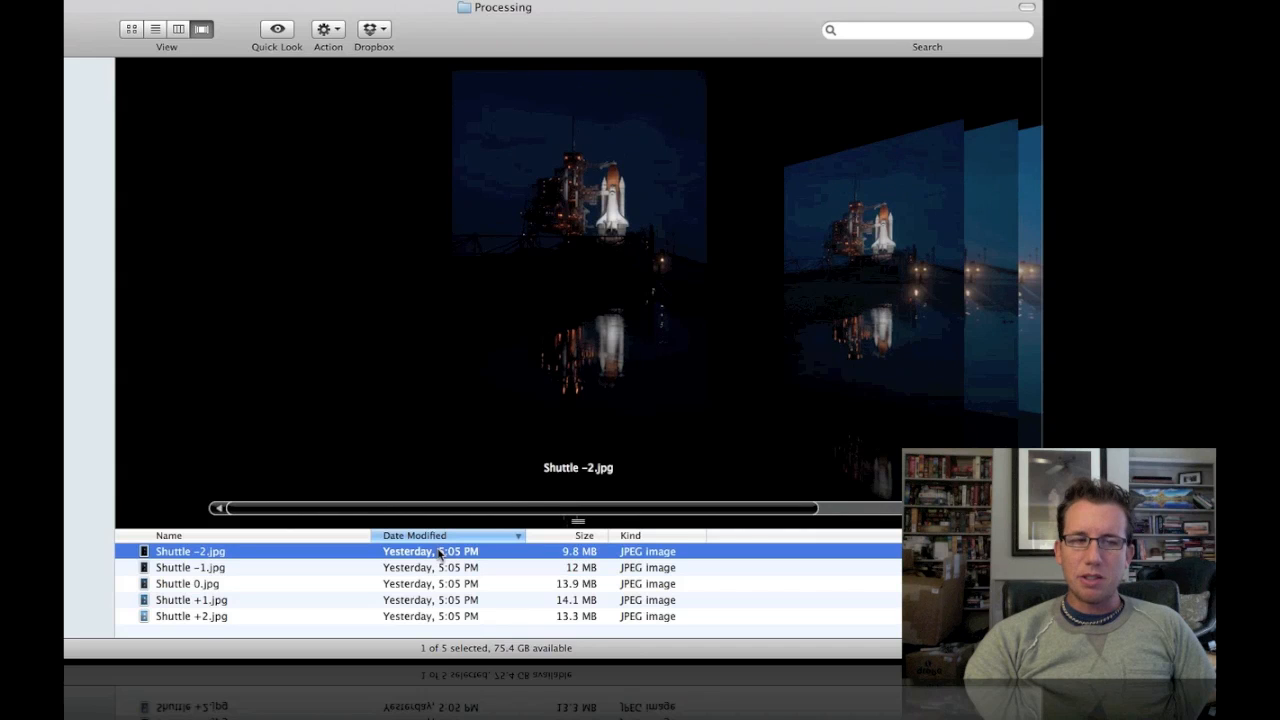
left_click(423, 568)
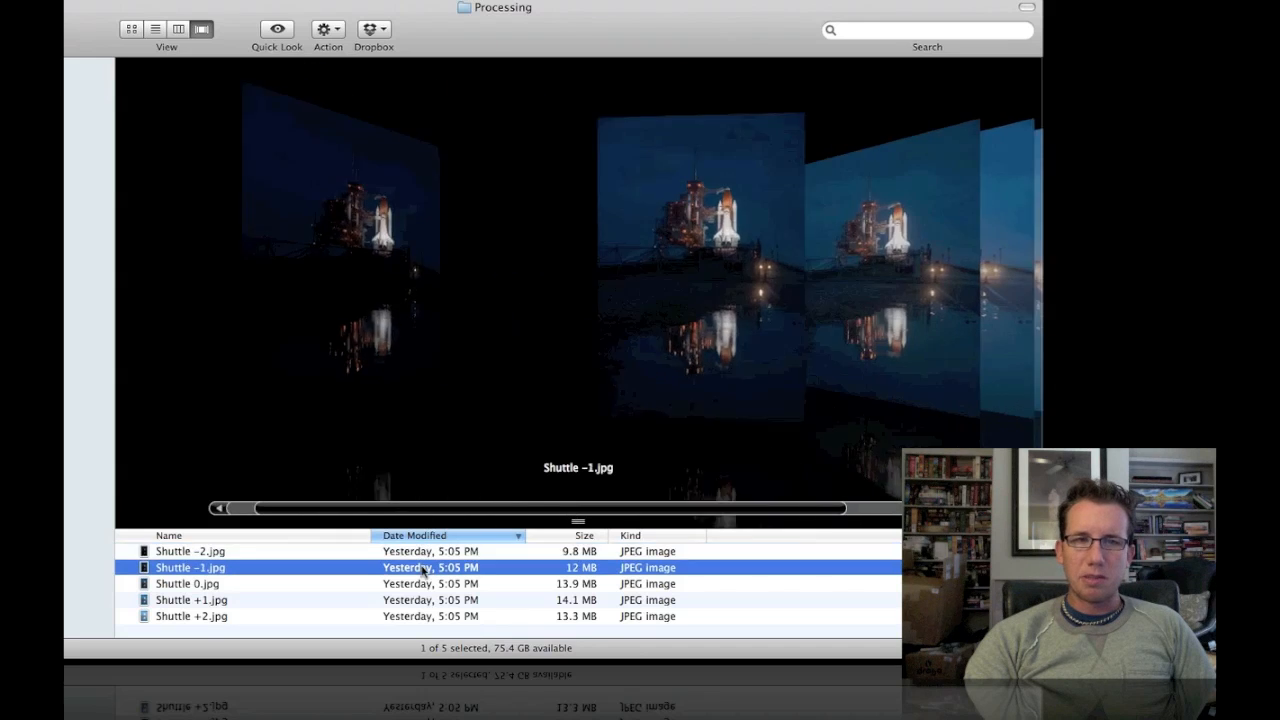
left_click(413, 588)
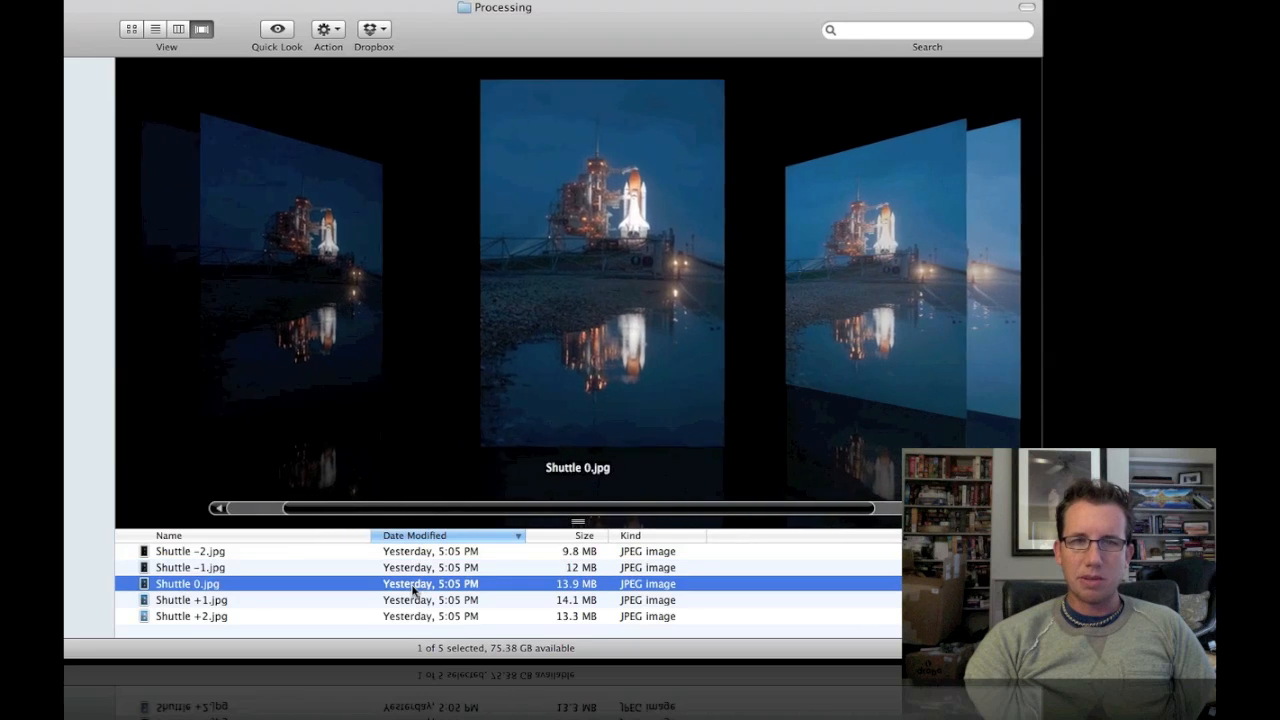
left_click(411, 600)
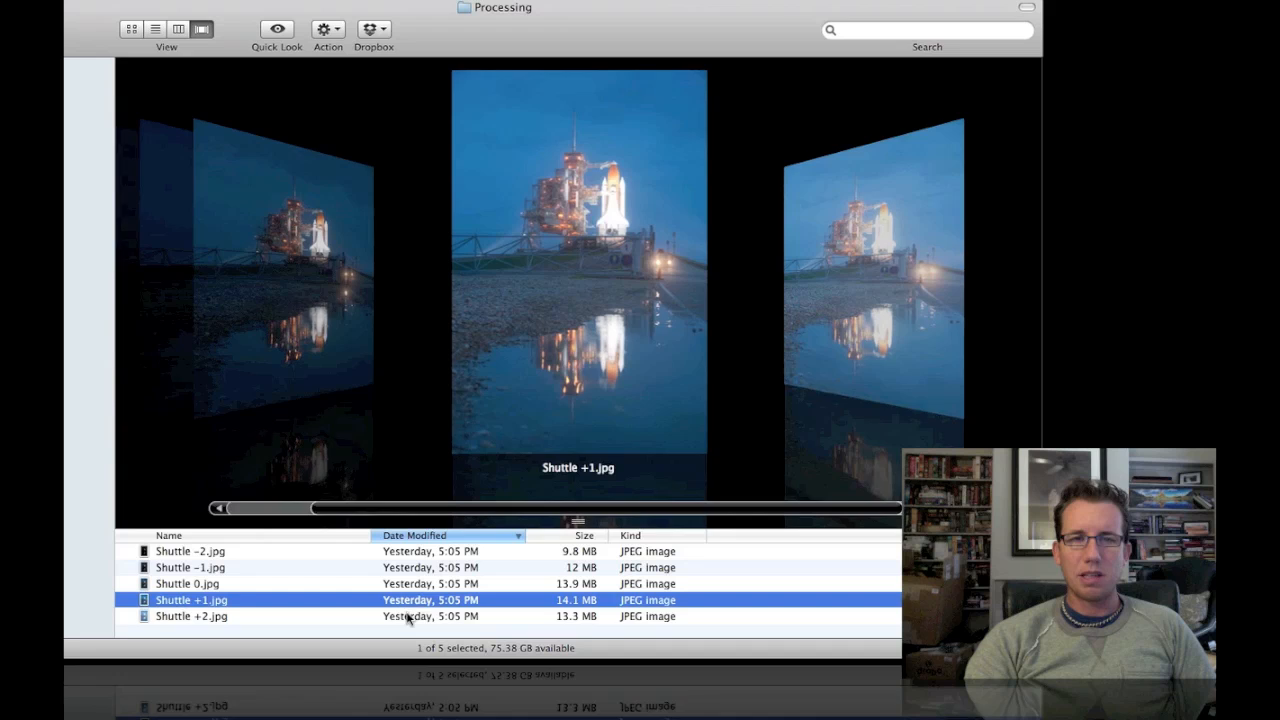
left_click(410, 614)
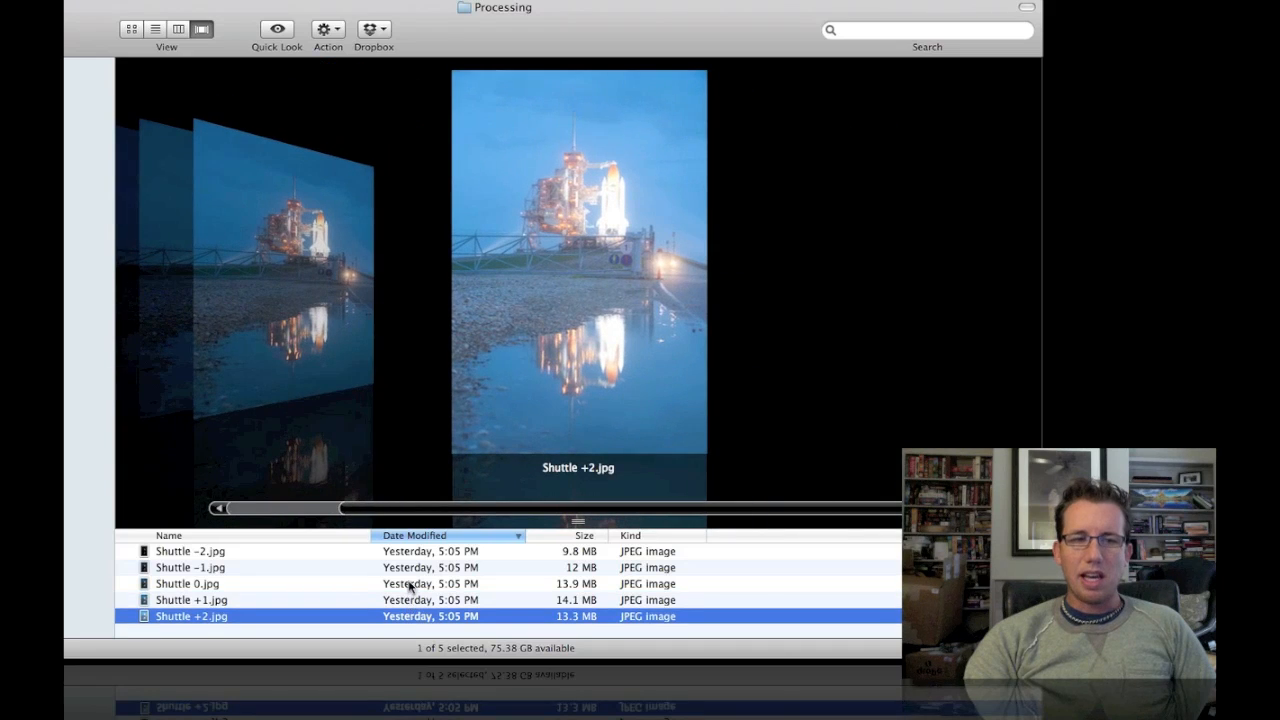
left_click(410, 585)
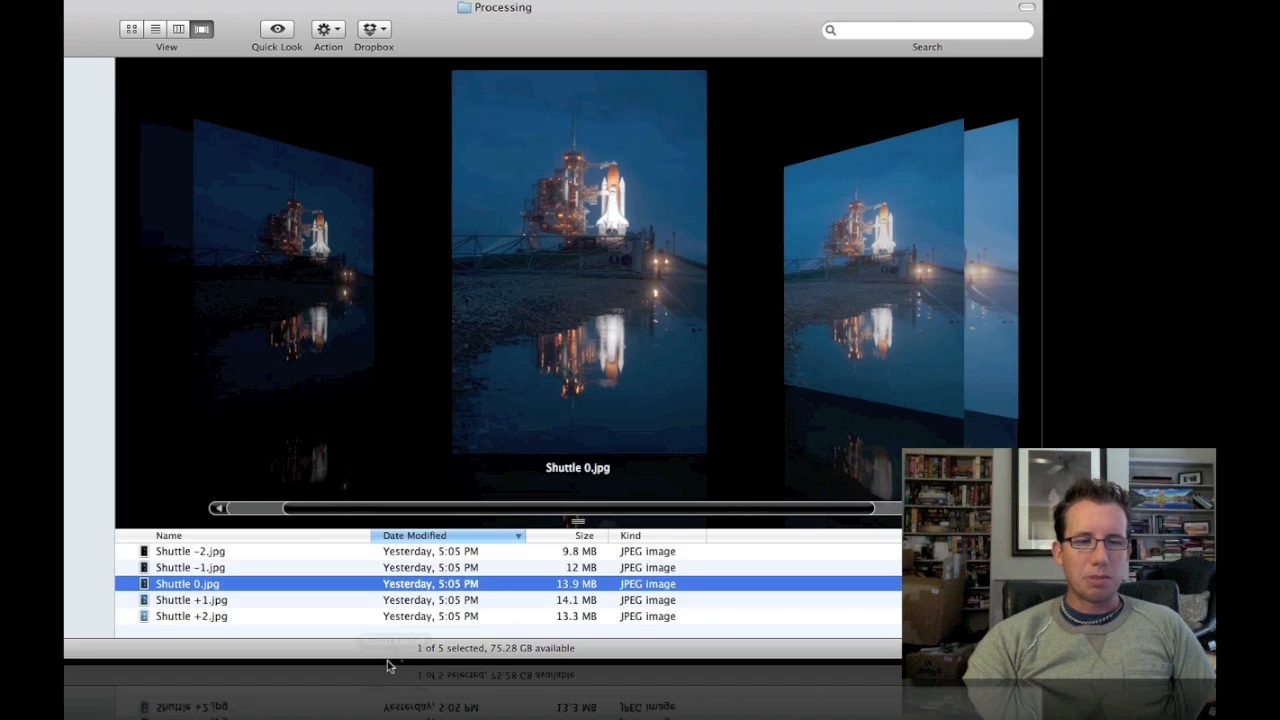
Switch to Photomatix Pro and load all five bracketed Shuttle JPEGs from the Processing folder
key("super+m")
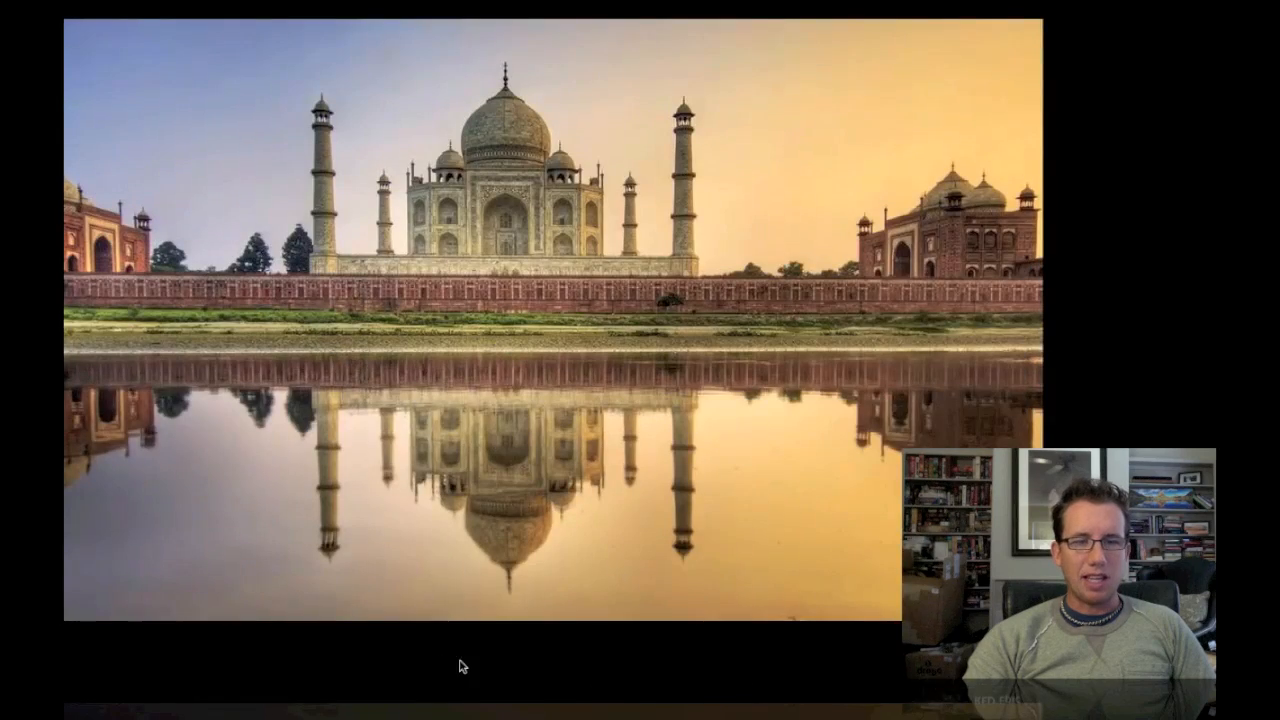
left_click(456, 664)
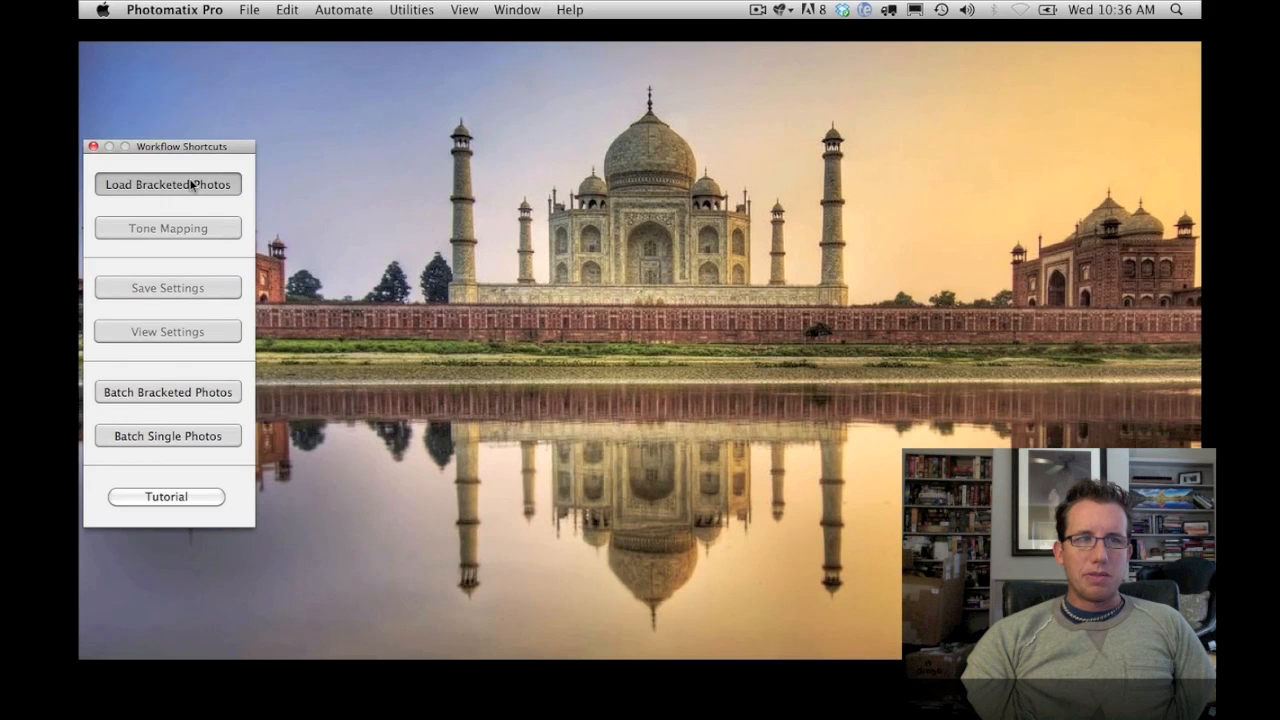
left_click(192, 185)
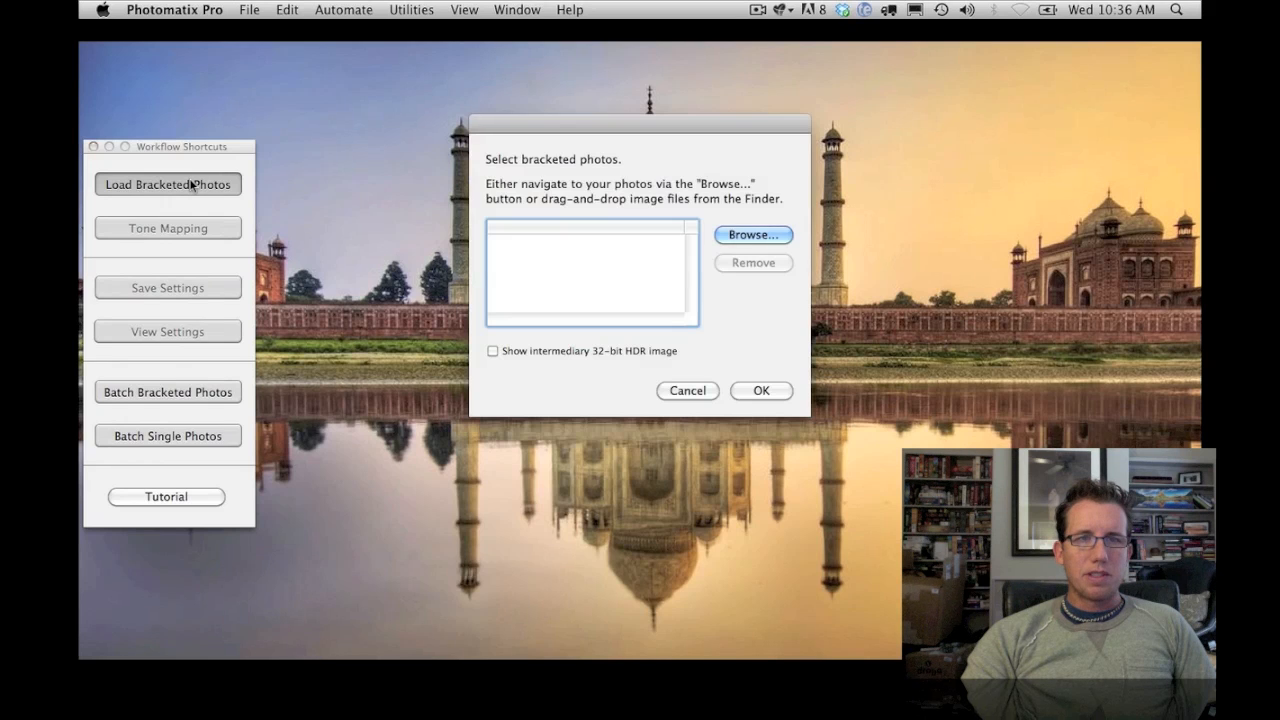
left_click(765, 236)
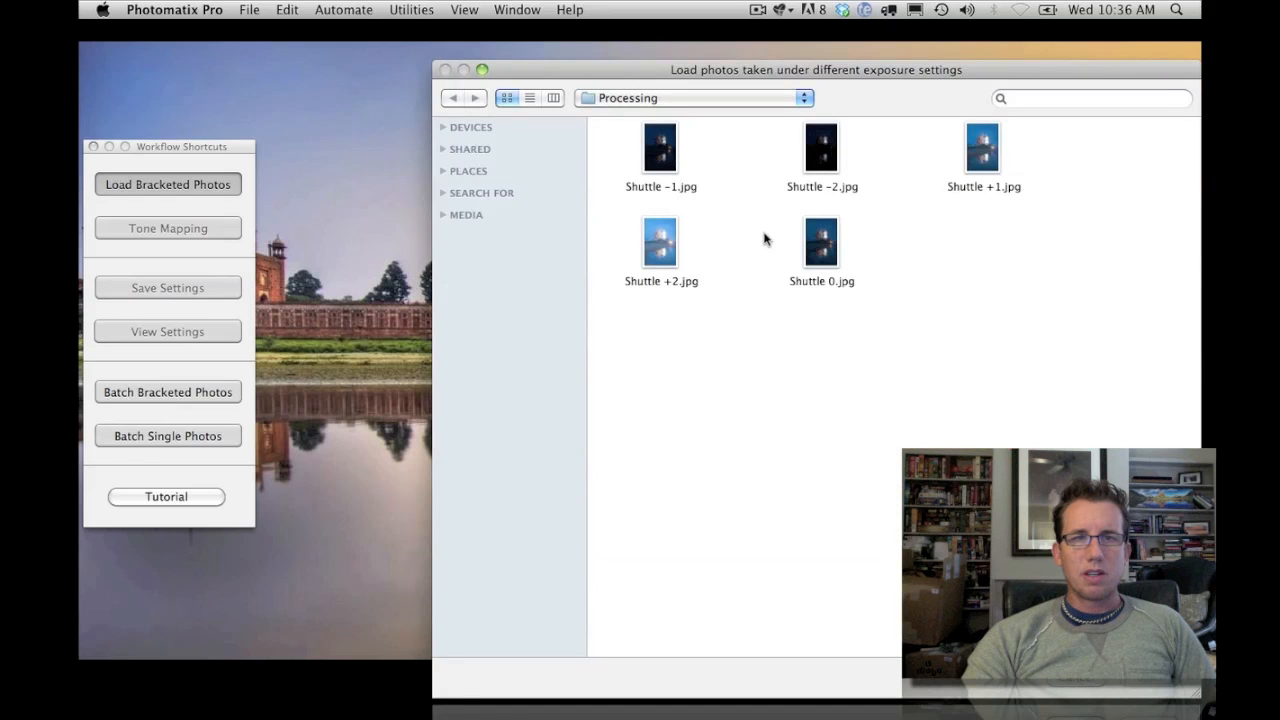
left_click_drag(1087, 410, 650, 142)
left_click_drag(669, 65, 516, 24)
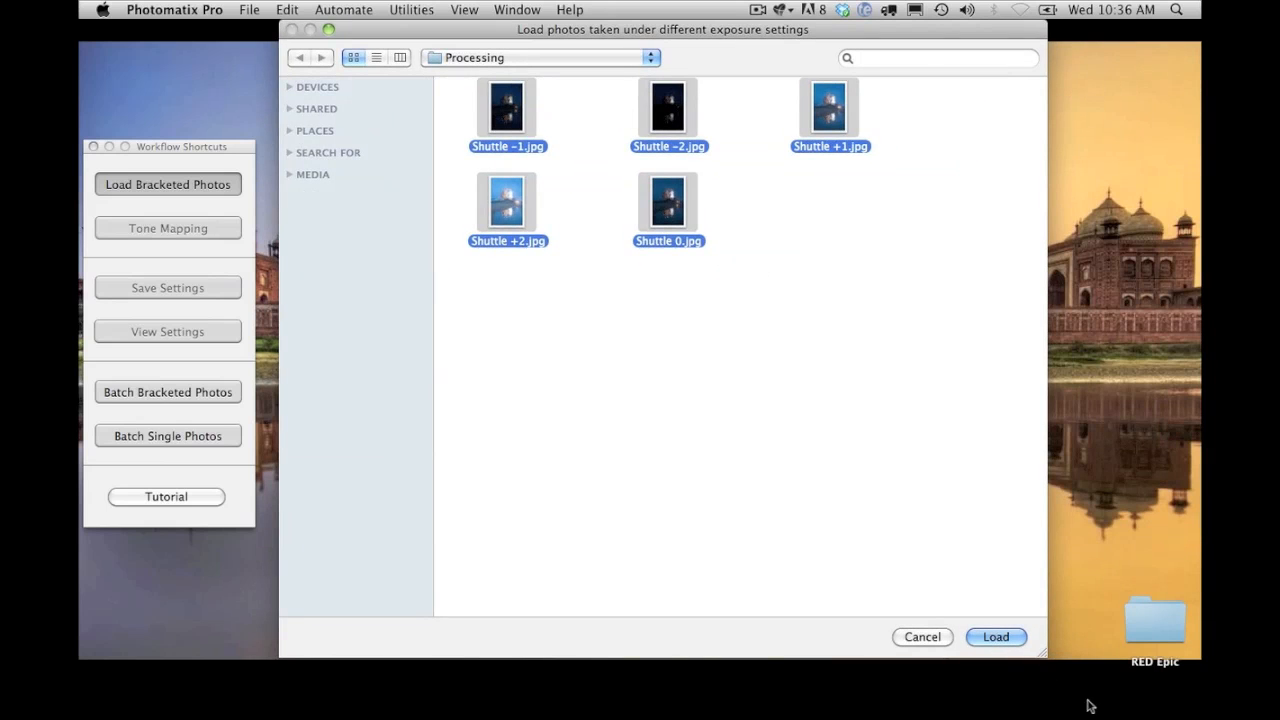
left_click(996, 637)
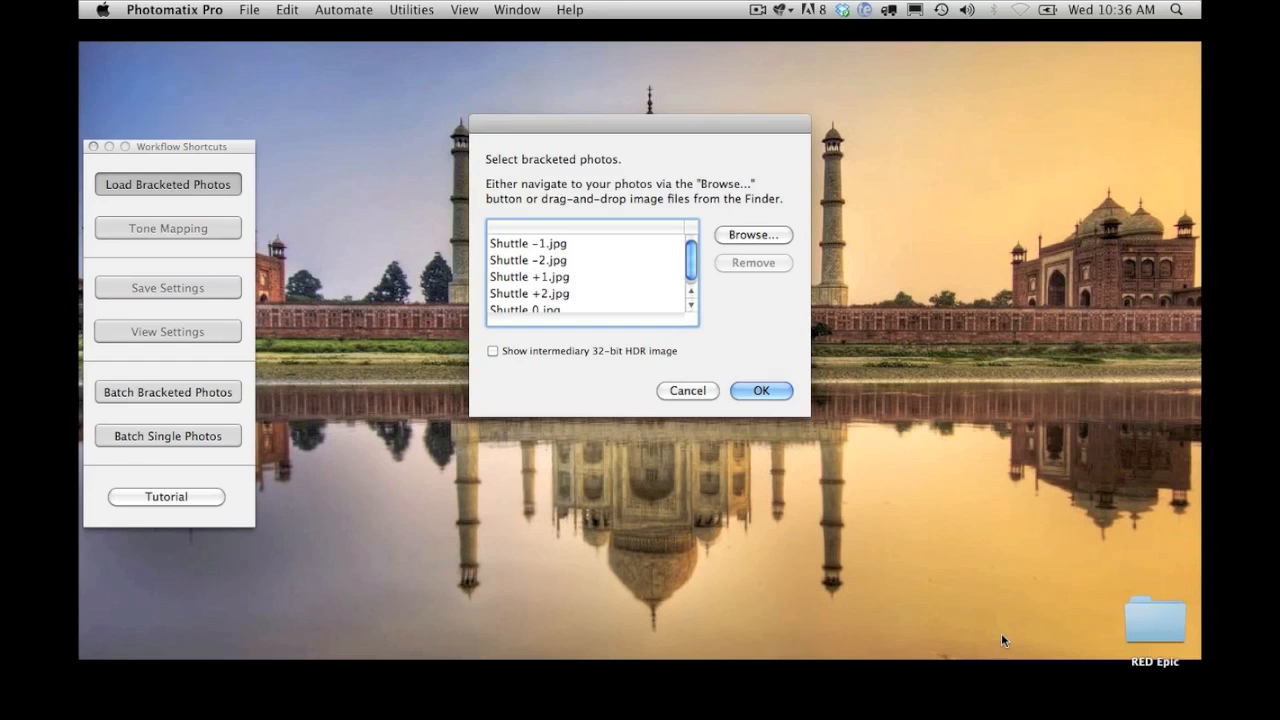
left_click(764, 393)
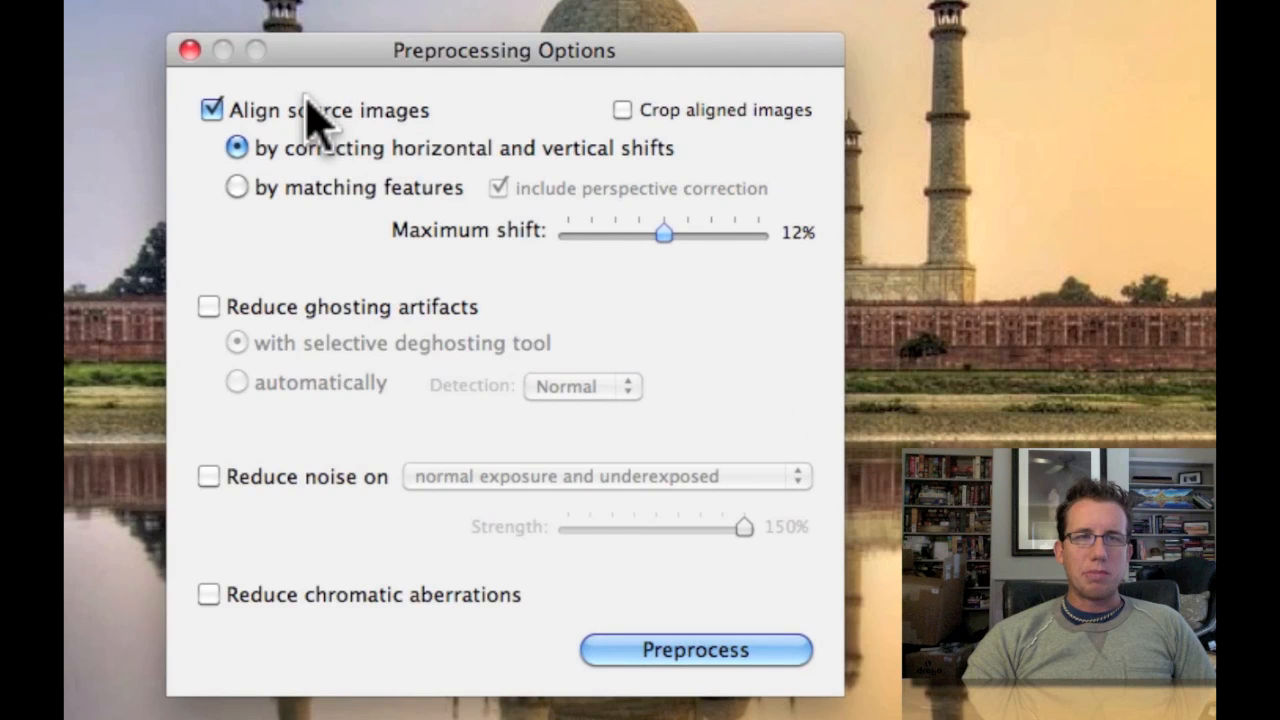
Preprocess the bracketed photos with source images aligned by correcting horizontal and vertical shifts
mouse_move(306, 96)
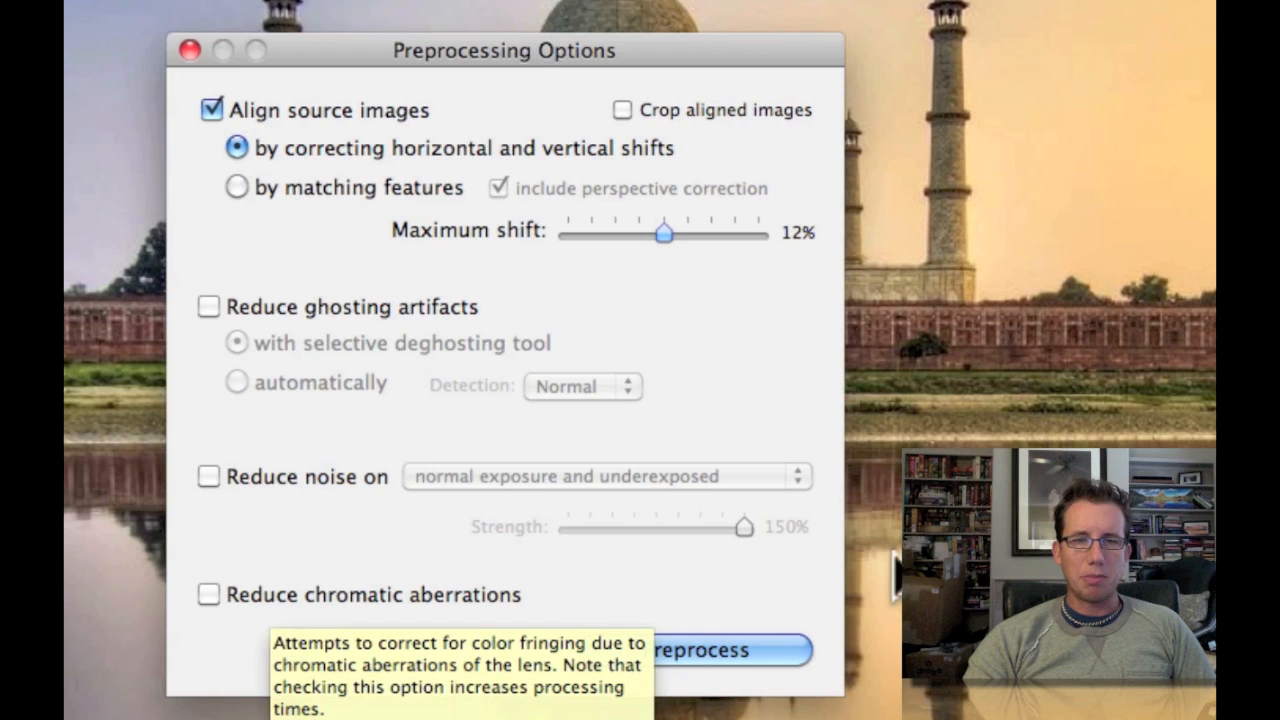
left_click(740, 656)
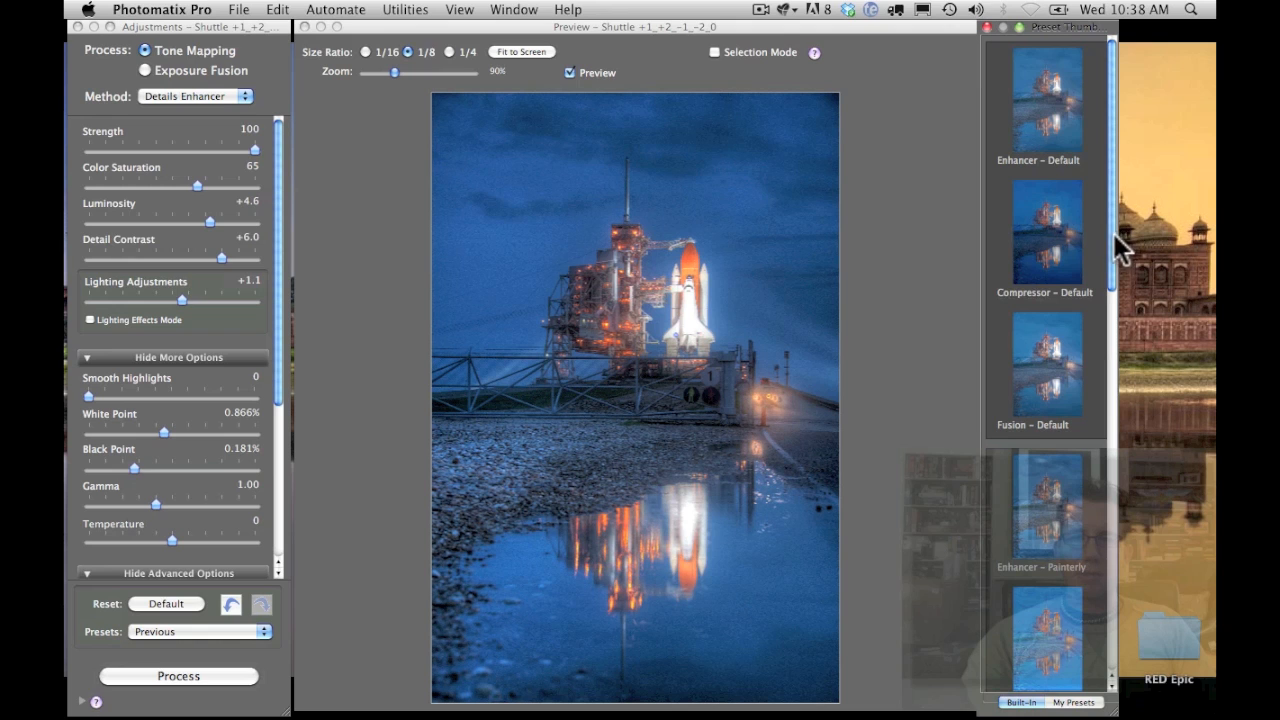
mouse_move(1120, 242)
left_mouse_down()
mouse_move(1124, 620)
mouse_move(1122, 232)
left_mouse_up()
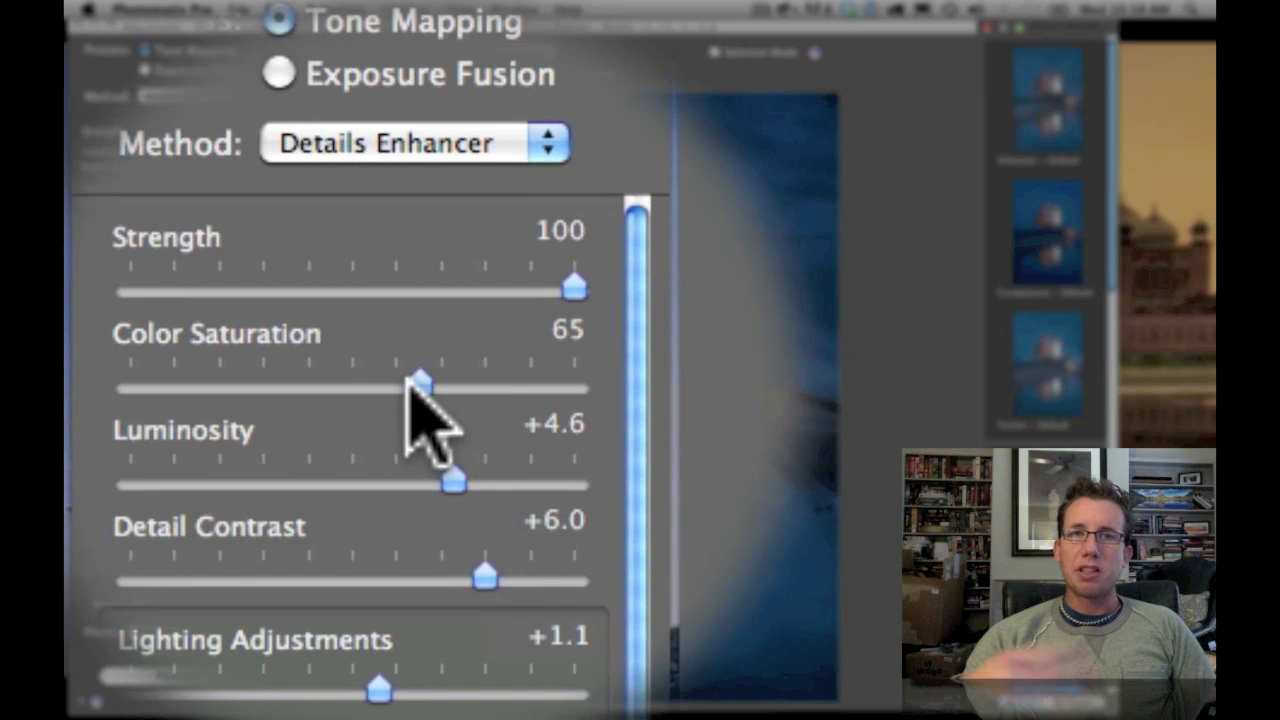
Try out extremes of the Details Enhancer sliders, leaving Color Saturation at 65 and Luminosity at +2.8
left_click_drag(414, 383, 672, 385)
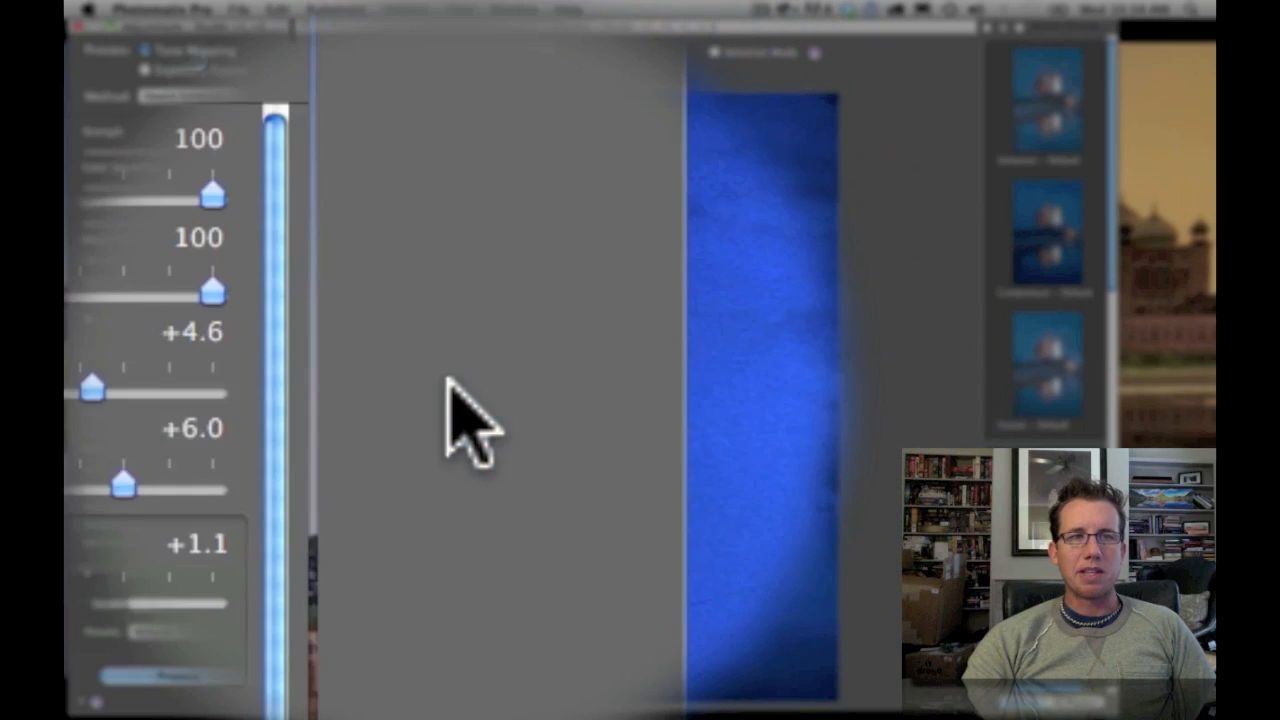
mouse_move(447, 380)
left_mouse_down()
mouse_move(426, 364)
mouse_move(410, 380)
mouse_move(423, 383)
left_mouse_up()
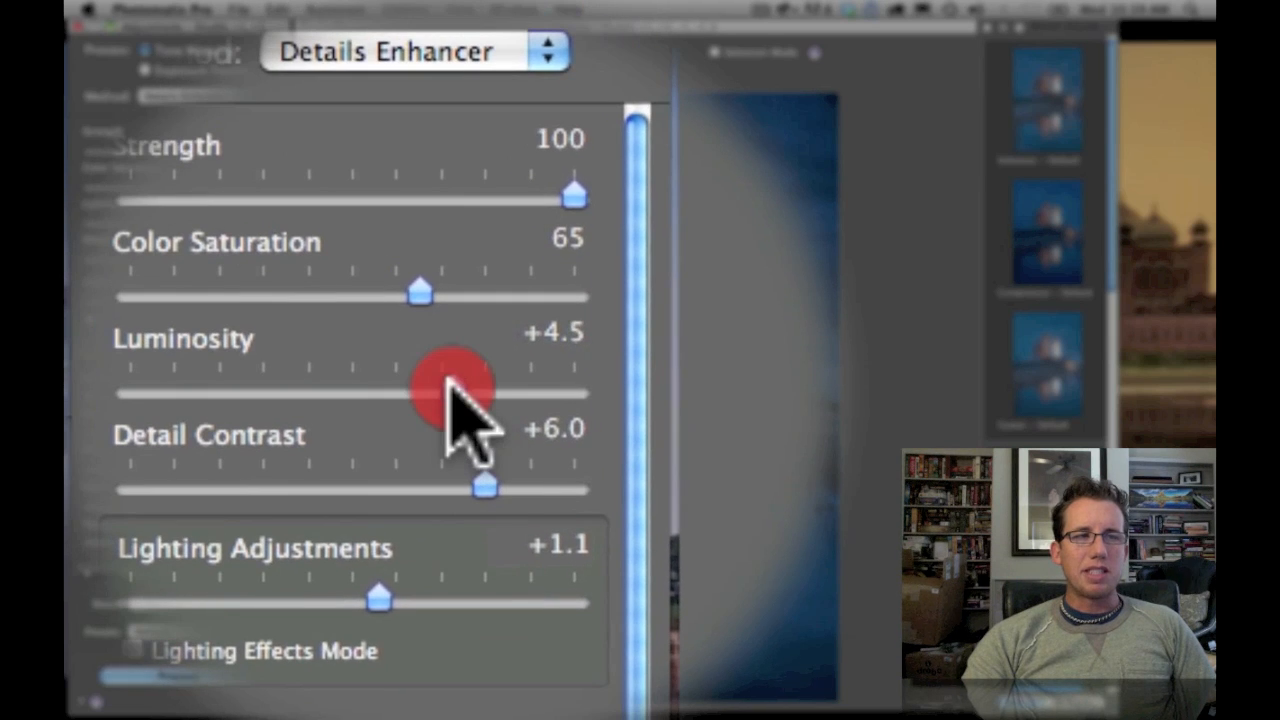
left_click_drag(450, 390, 590, 392)
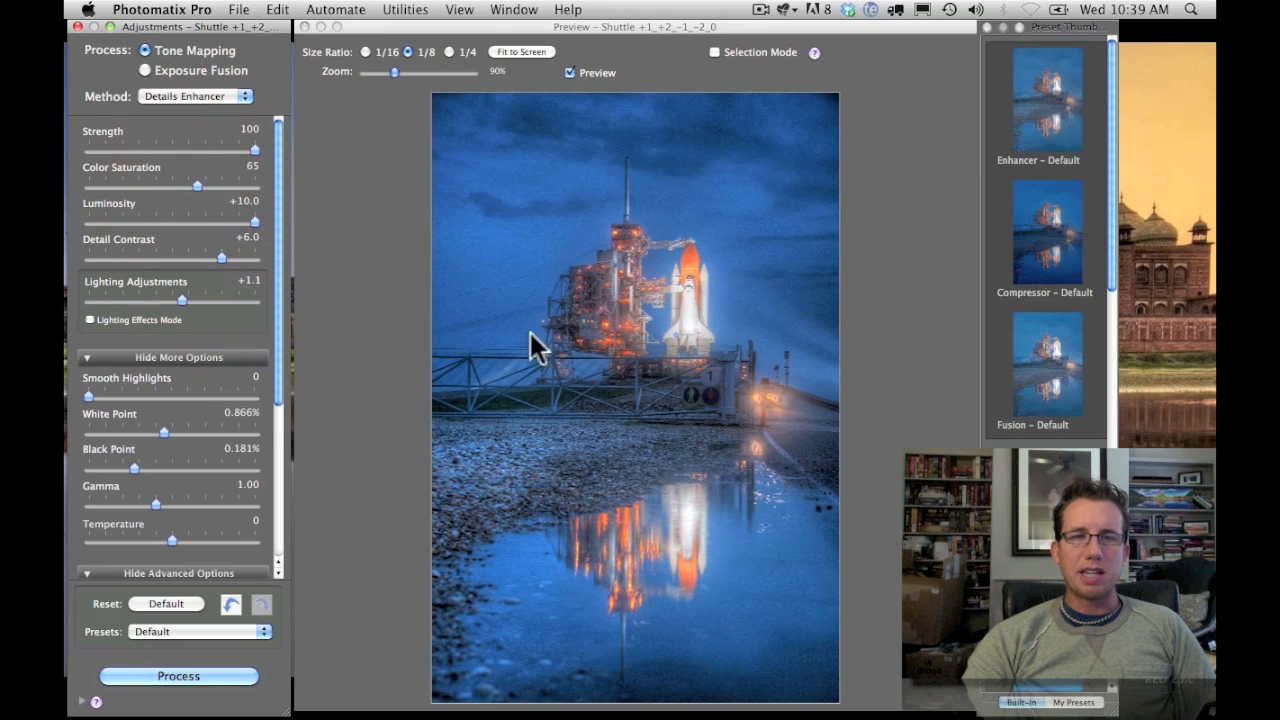
left_click_drag(253, 222, 154, 221)
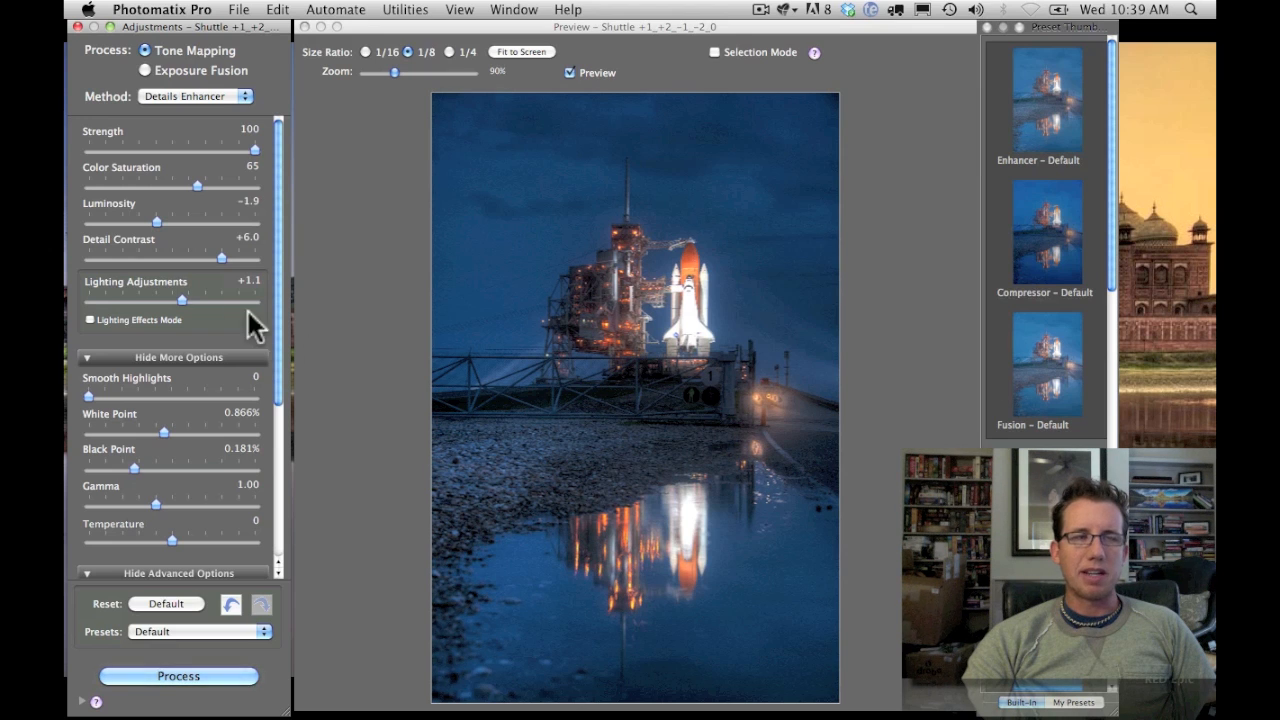
left_click(155, 221)
left_click_drag(154, 219, 195, 219)
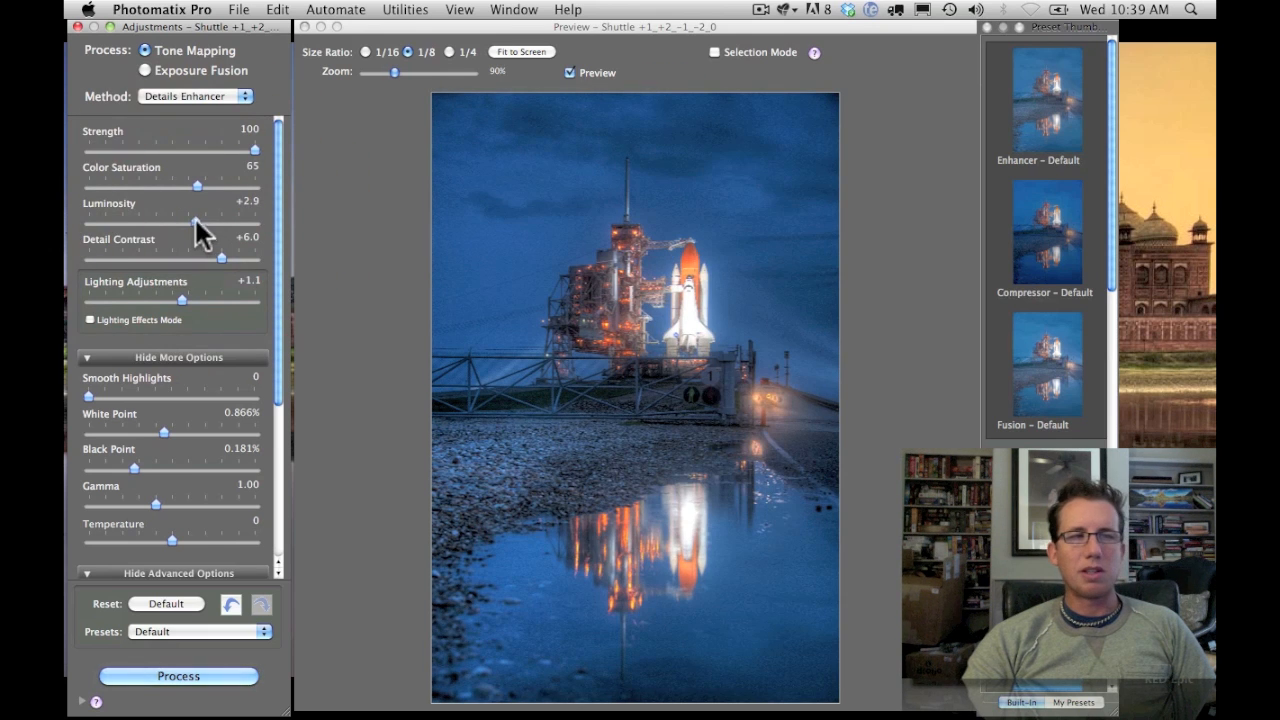
left_click(195, 220)
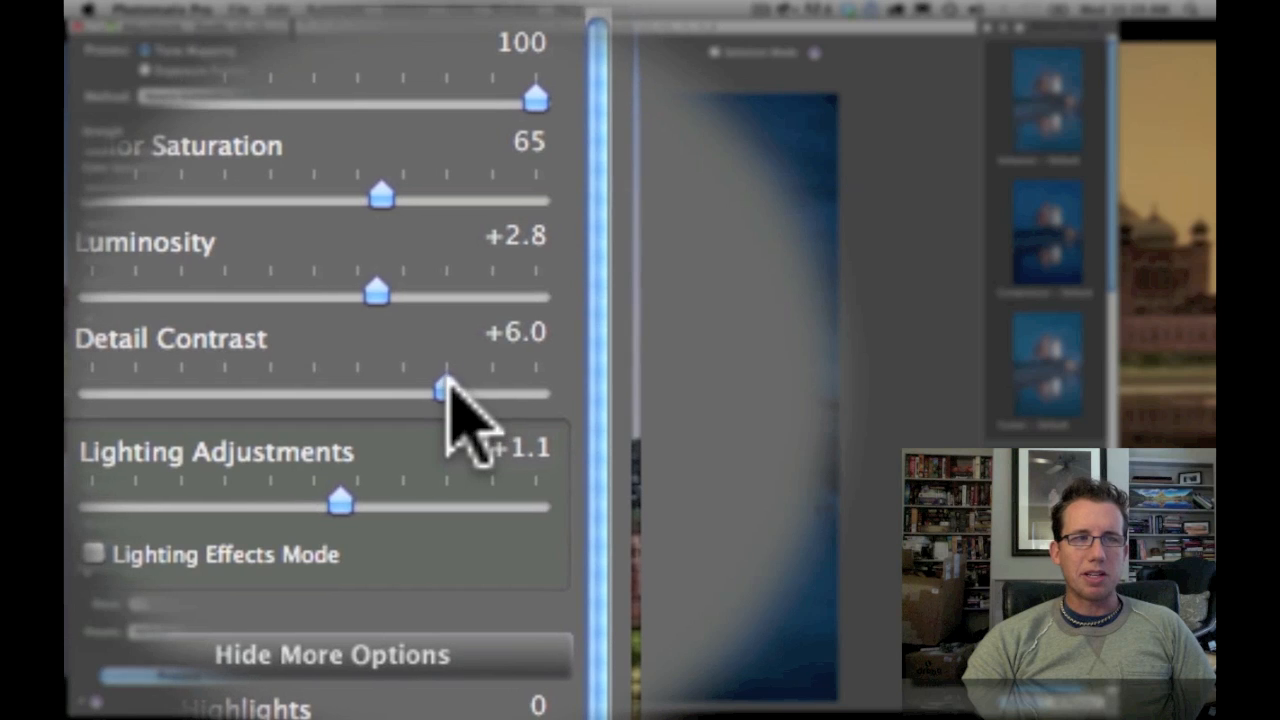
Compare stronger and weaker Detail Contrast on the shuttle image and set it to +7.4
left_click_drag(445, 390, 530, 390)
left_click_drag(448, 390, 270, 390)
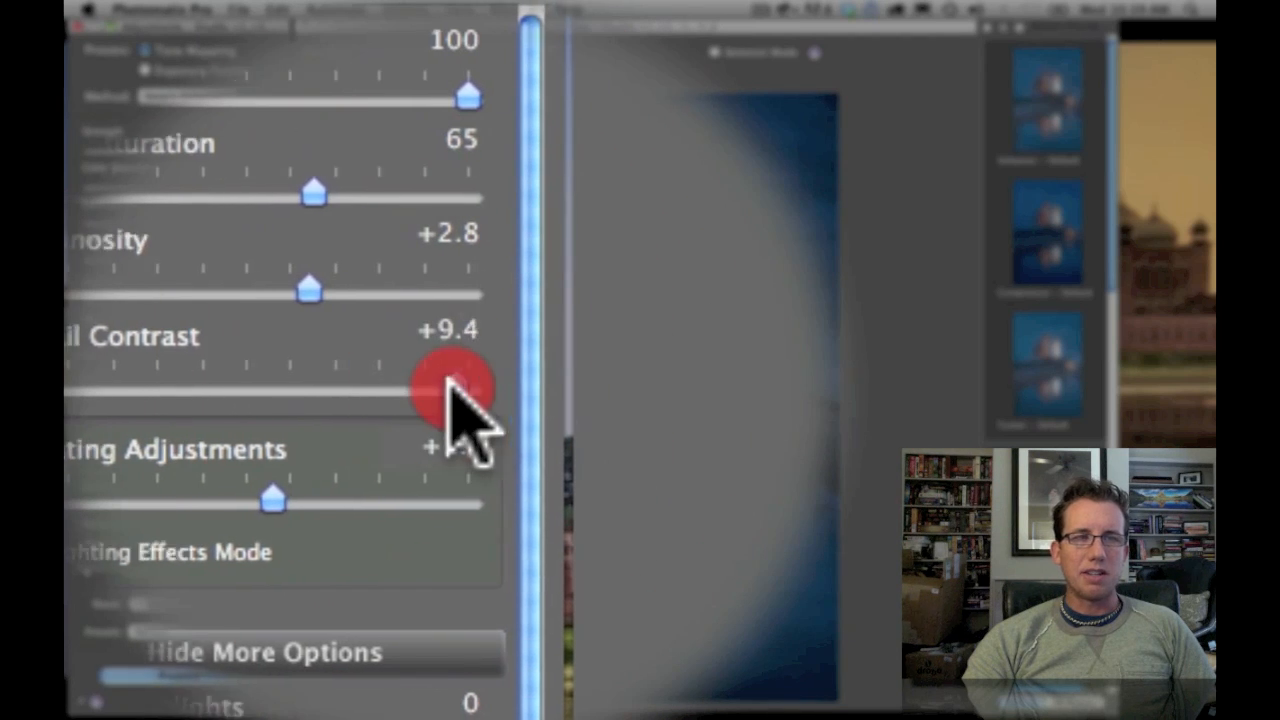
left_click_drag(191, 262, 233, 260)
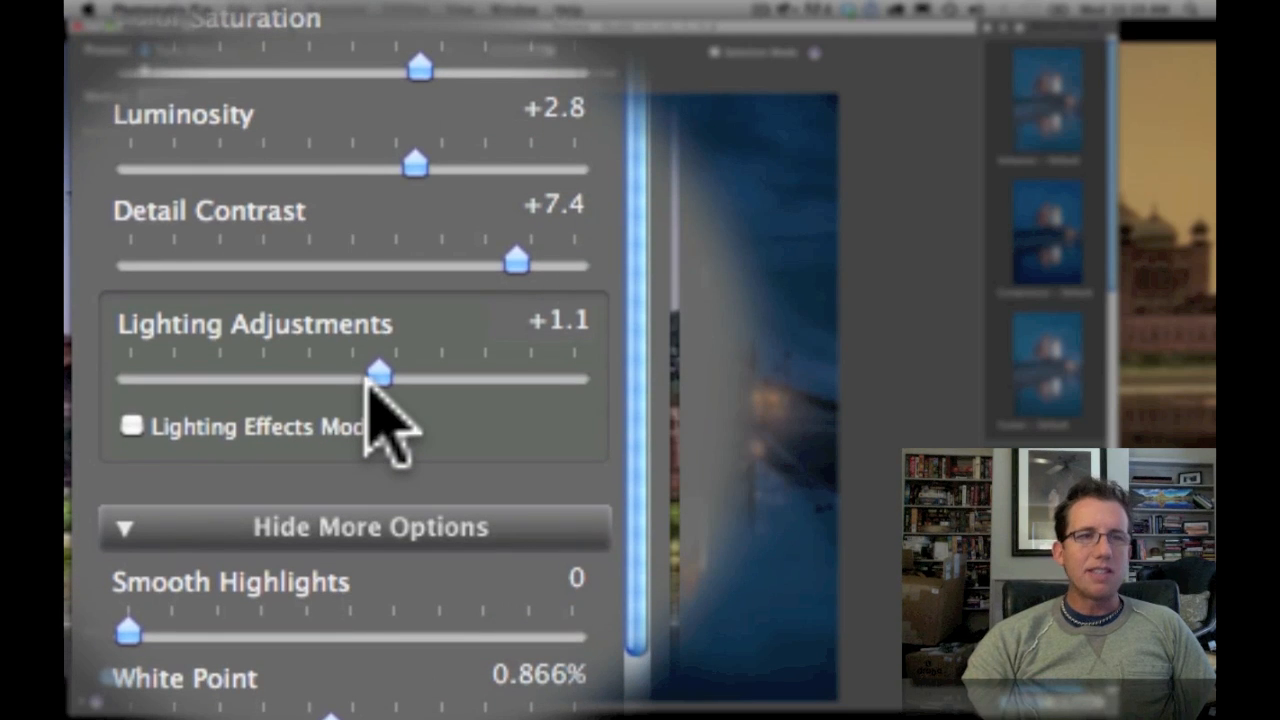
Try the extremes of Lighting Adjustments and the Lighting Effects Mode, then set Lighting Adjustments to +2.6 with the mode off
left_click_drag(380, 378, 530, 385)
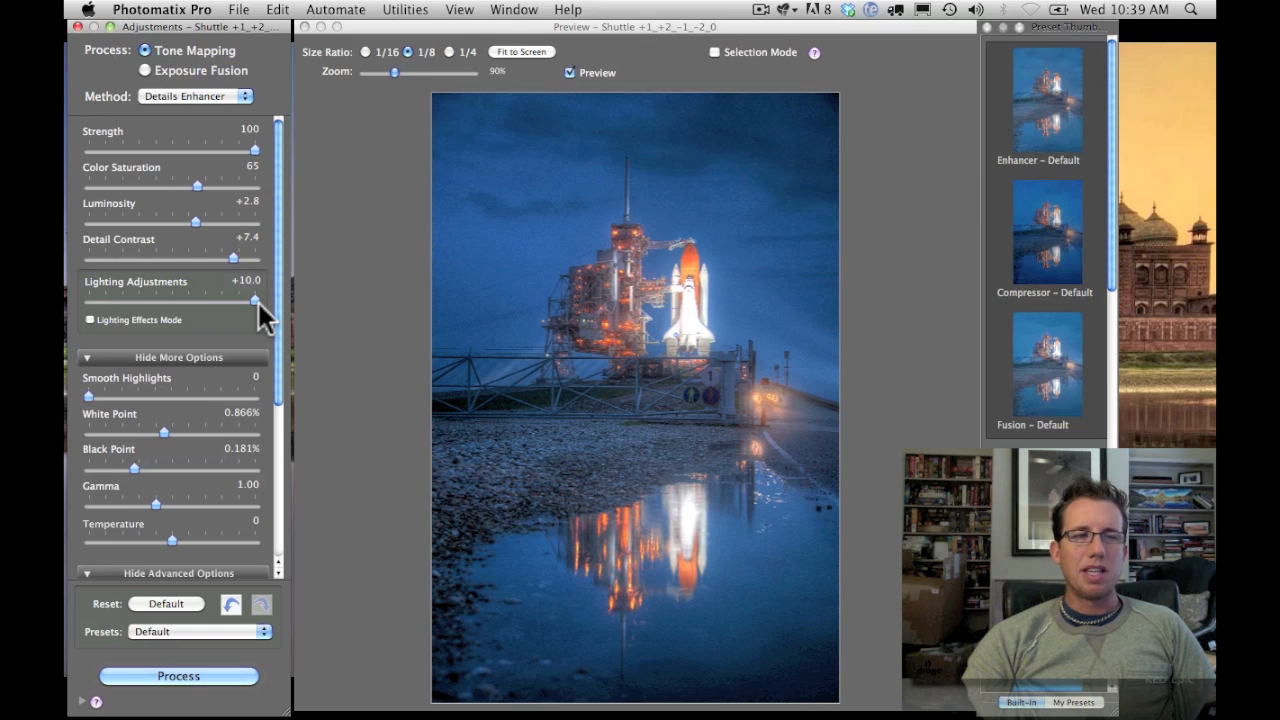
left_click(90, 319)
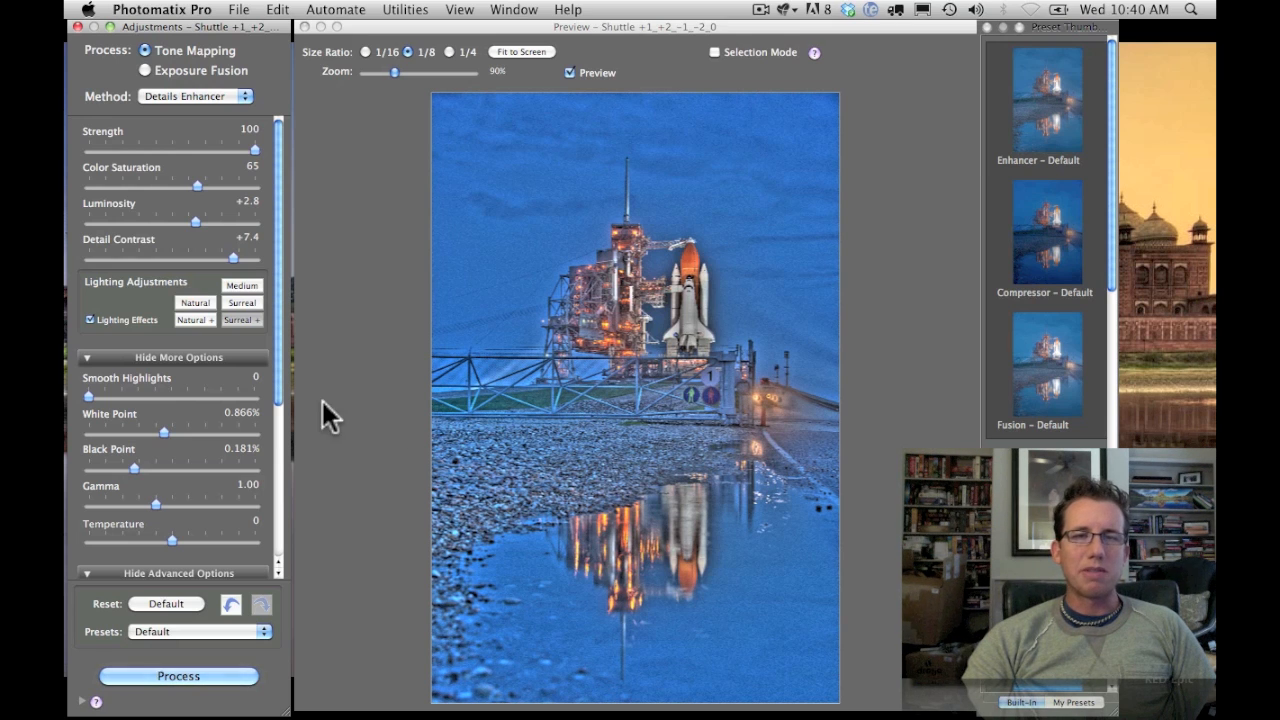
left_click(90, 319)
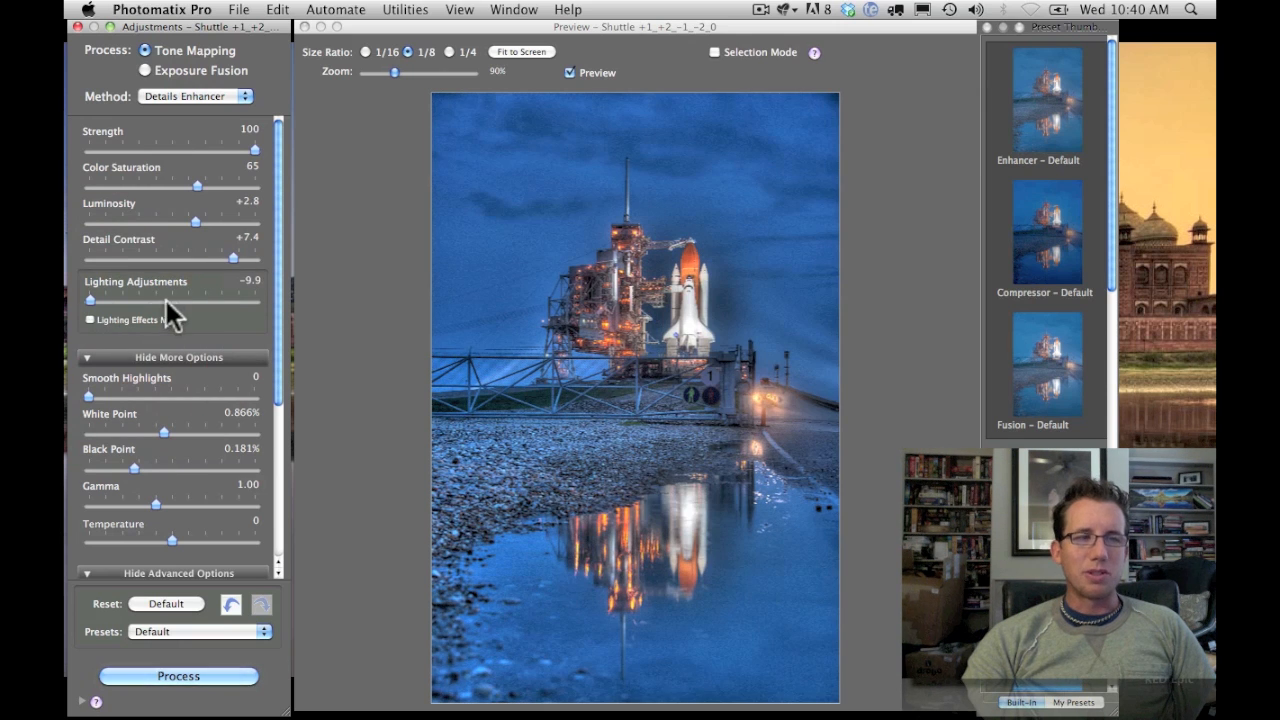
left_click_drag(90, 302, 194, 301)
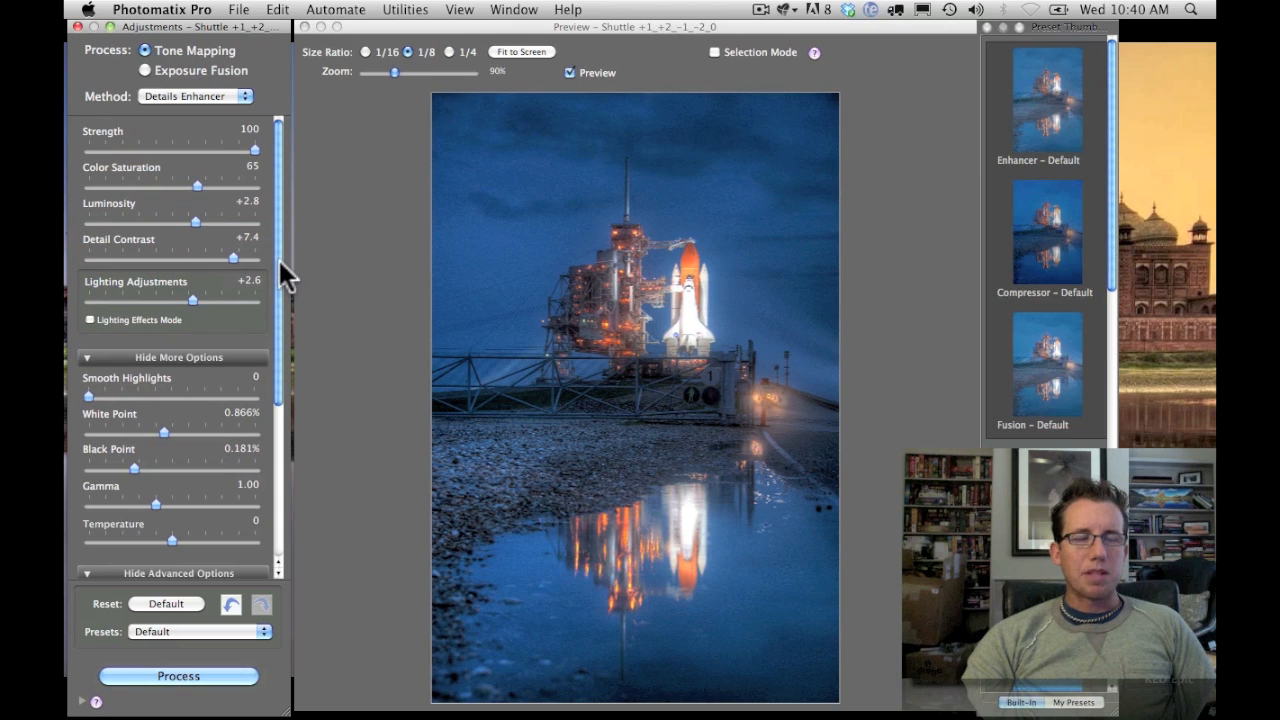
Set the Black Point to 0.305% and the White Point to 1.055%
left_click_drag(278, 257, 299, 406)
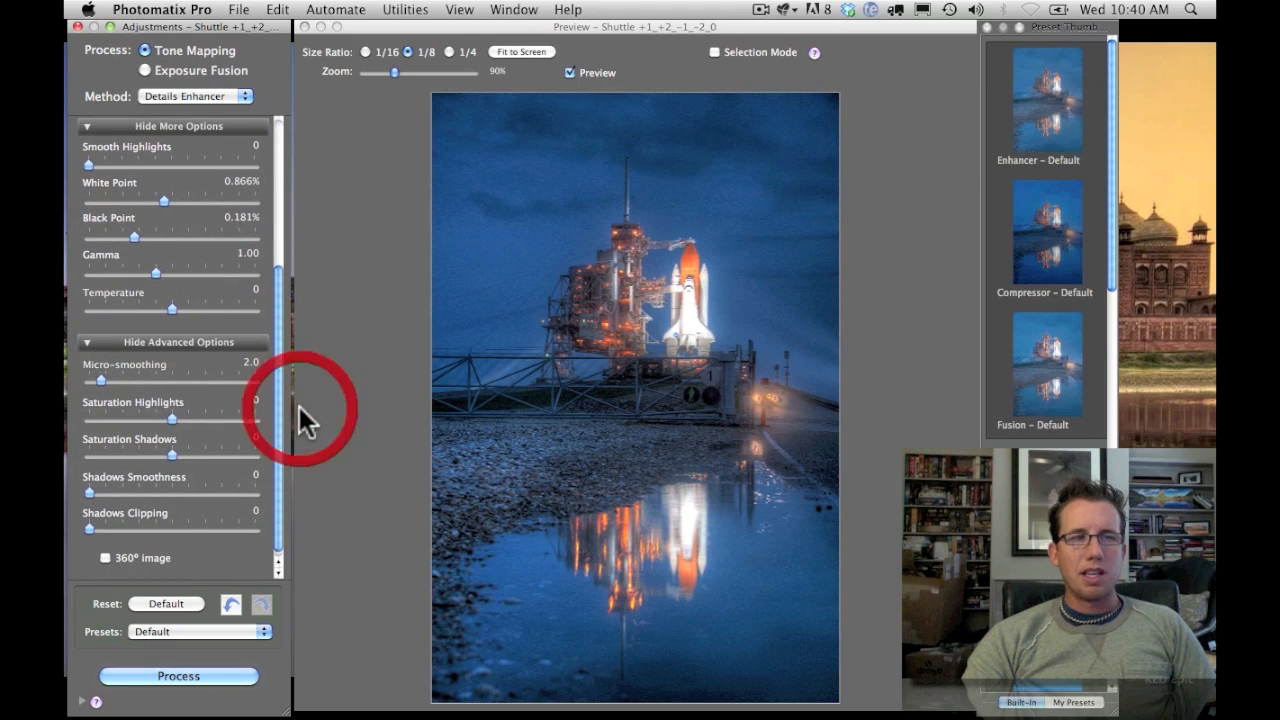
left_click_drag(135, 240, 133, 240)
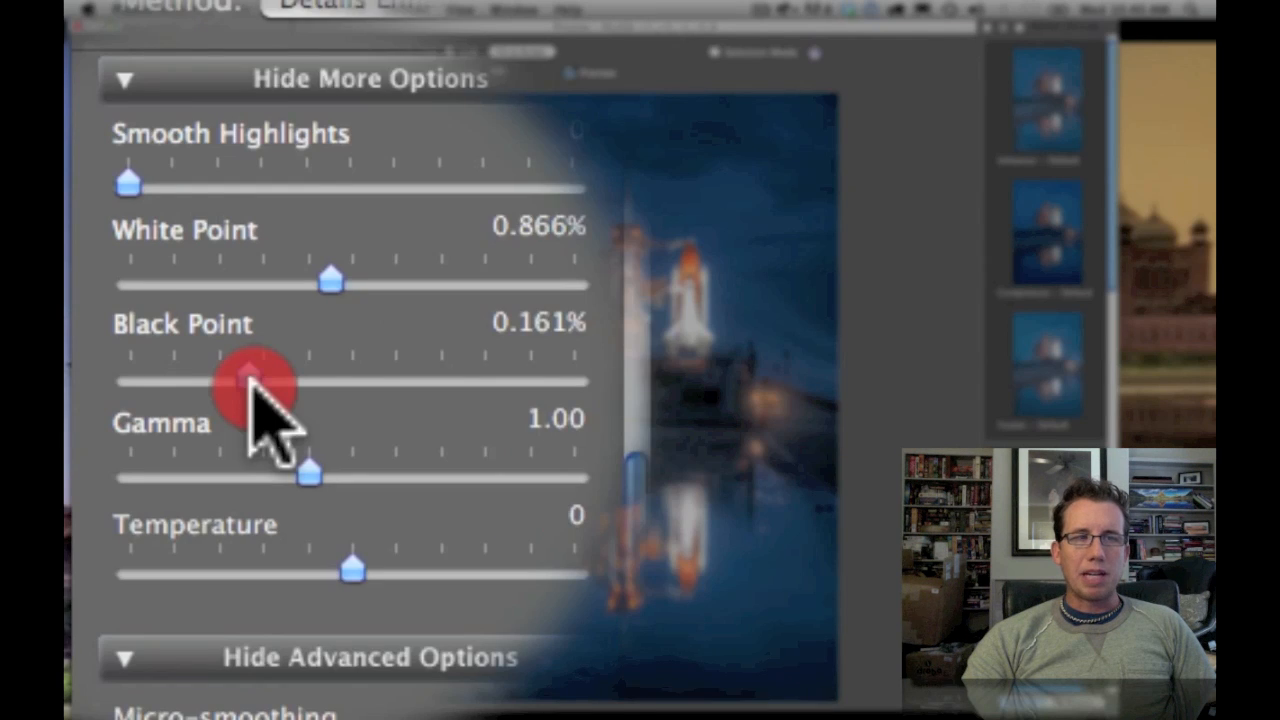
left_click_drag(250, 385, 68, 383)
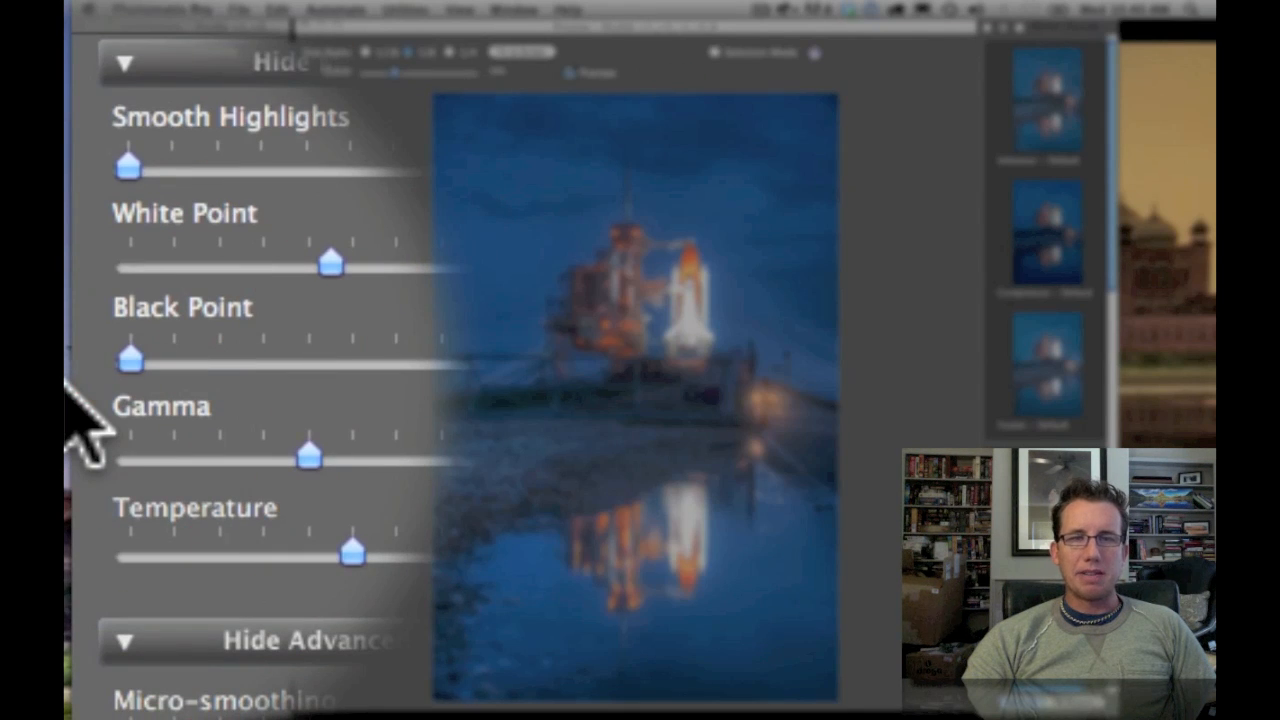
left_click_drag(130, 383, 275, 388)
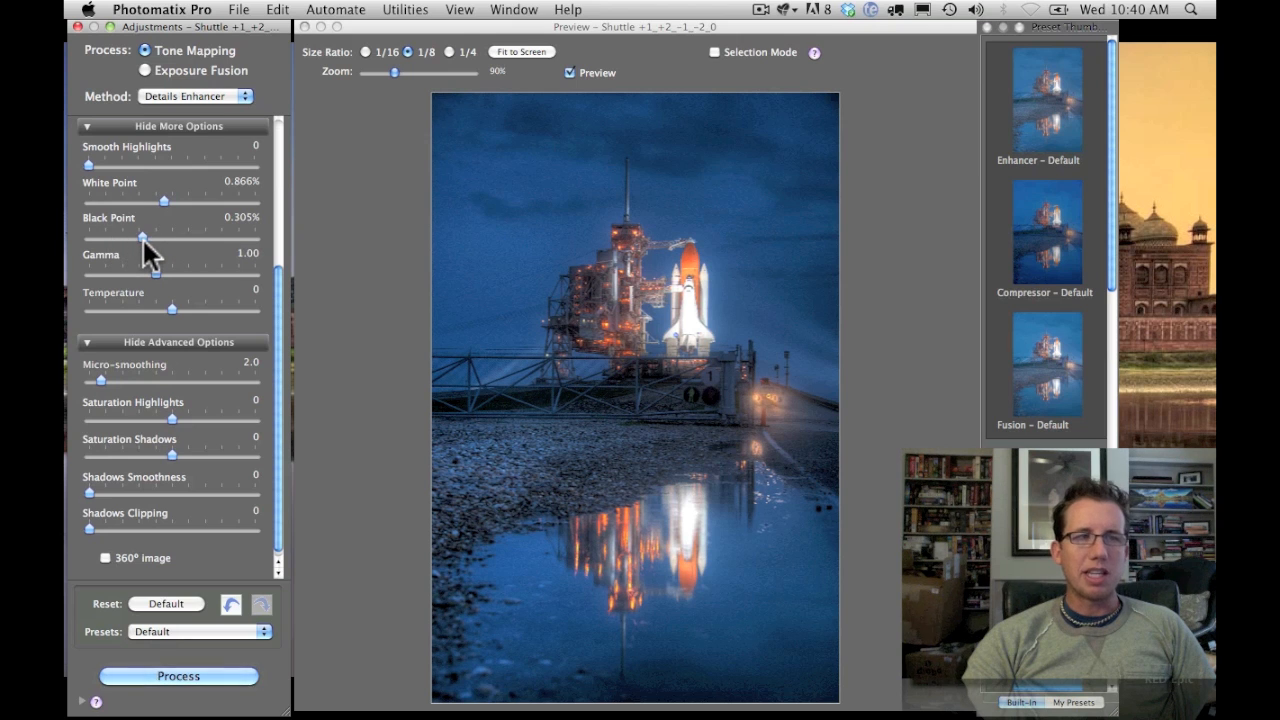
left_click_drag(164, 203, 204, 201)
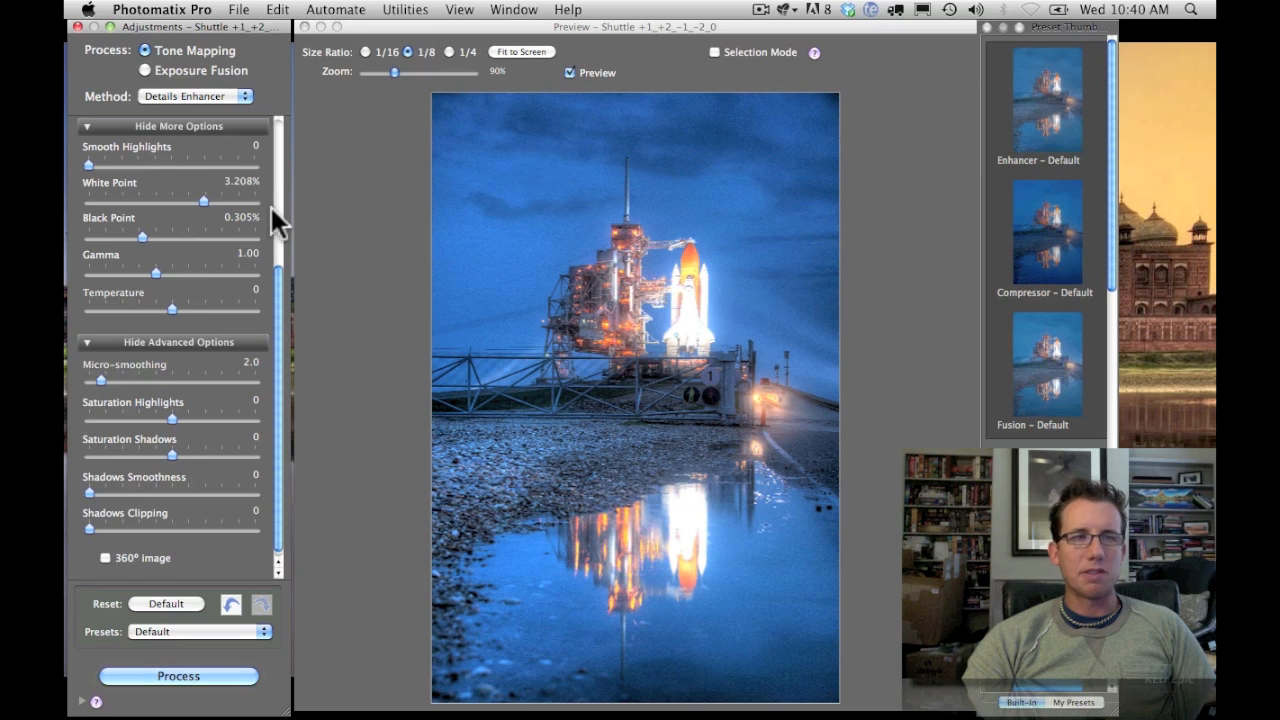
left_click_drag(204, 202, 170, 198)
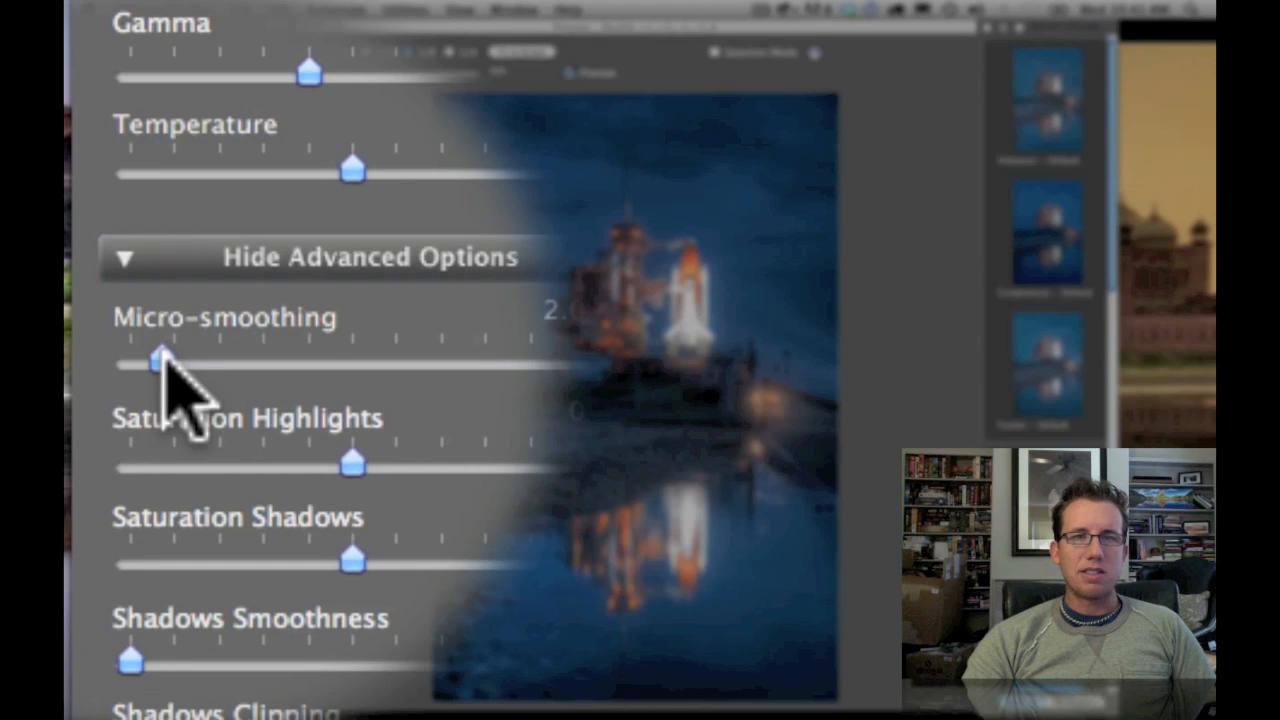
Set Micro-smoothing to 3.2 after testing higher and lower amounts, and process the tone-mapped image
left_click(164, 360)
left_click_drag(164, 360, 403, 358)
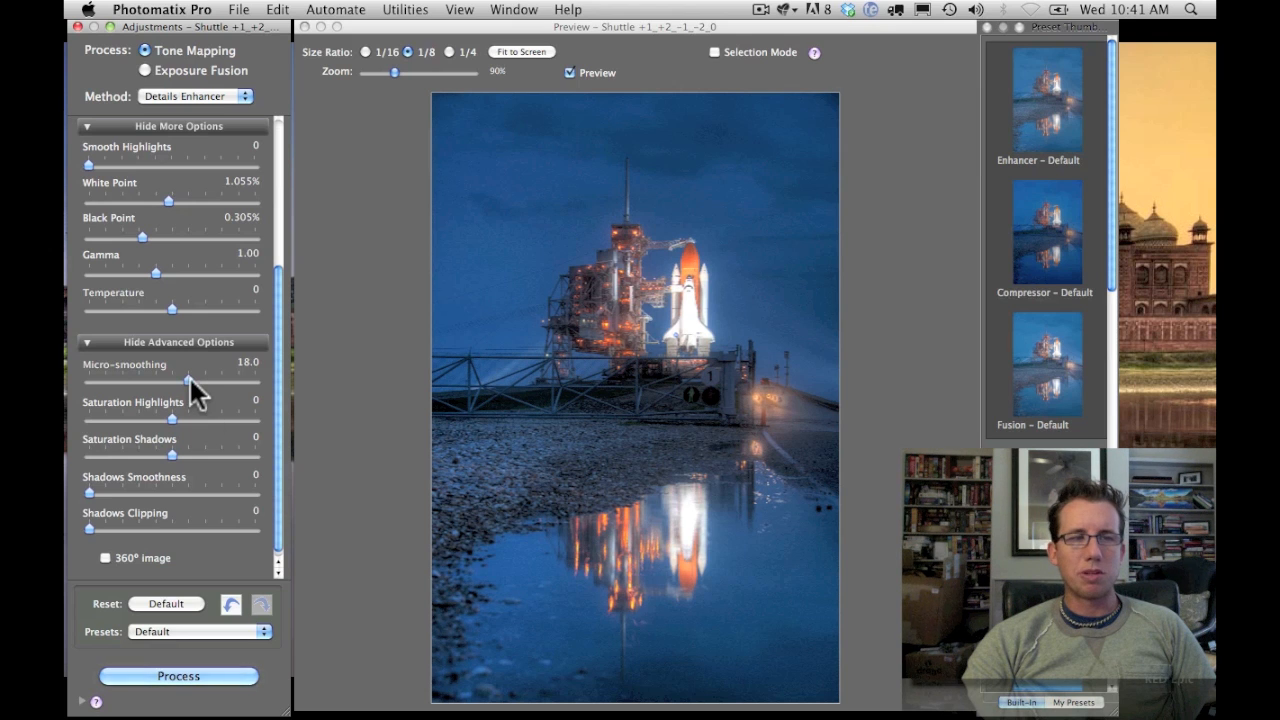
left_click_drag(190, 382, 70, 386)
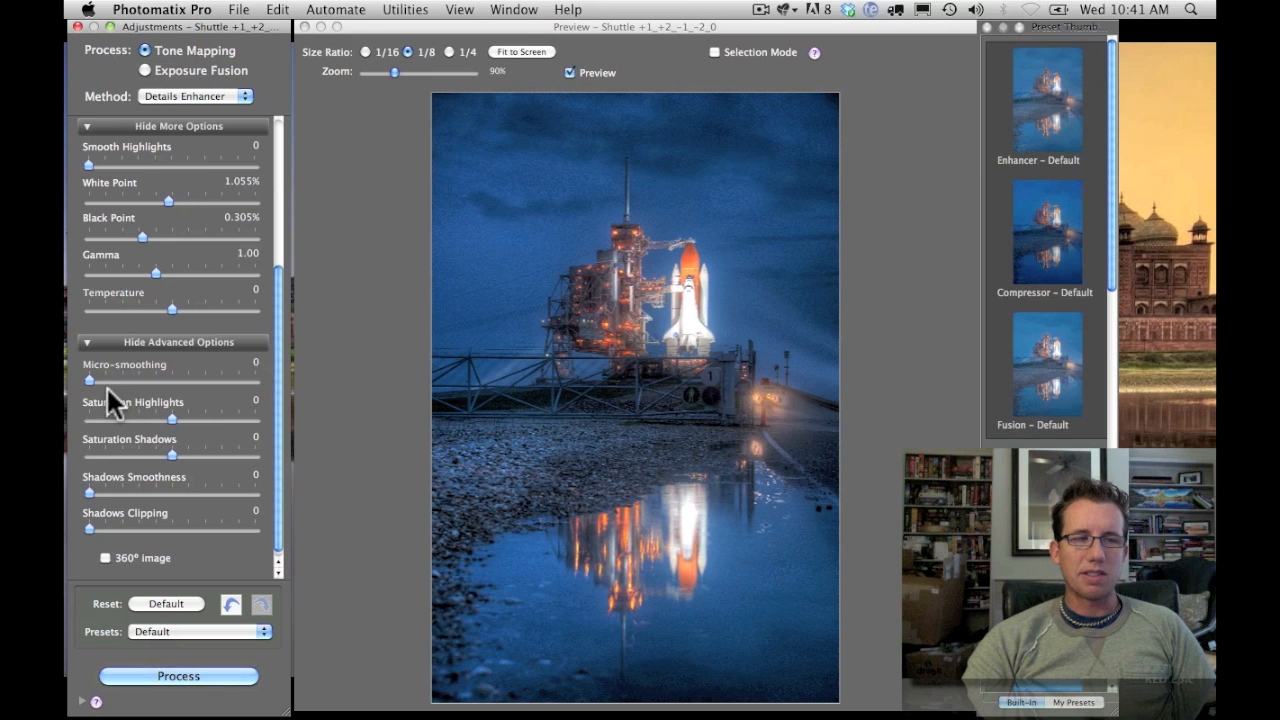
left_click_drag(91, 380, 109, 379)
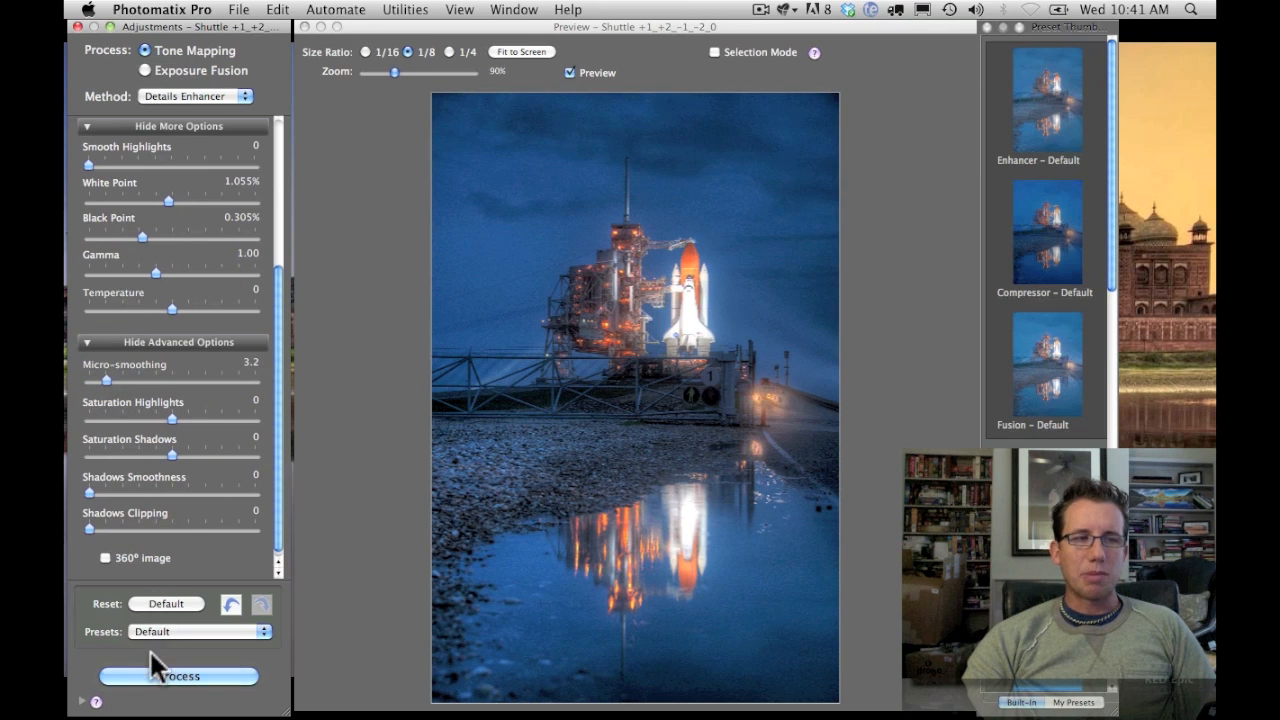
left_click(161, 678)
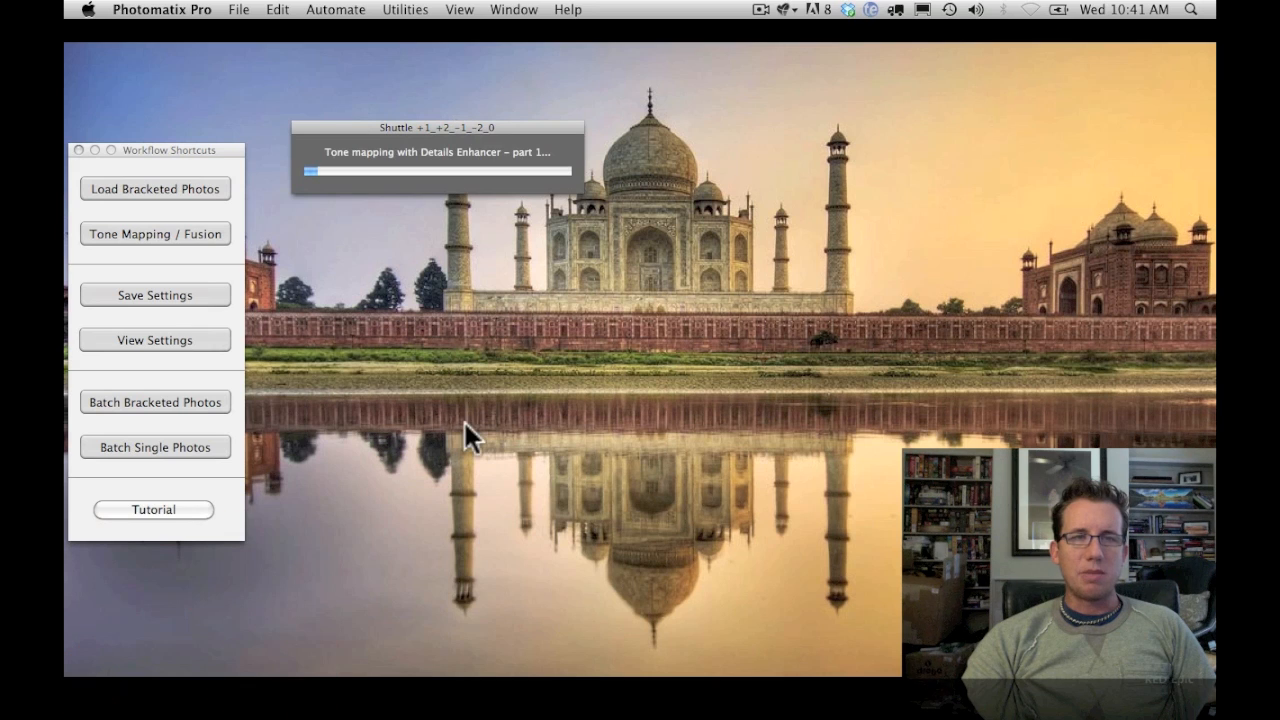